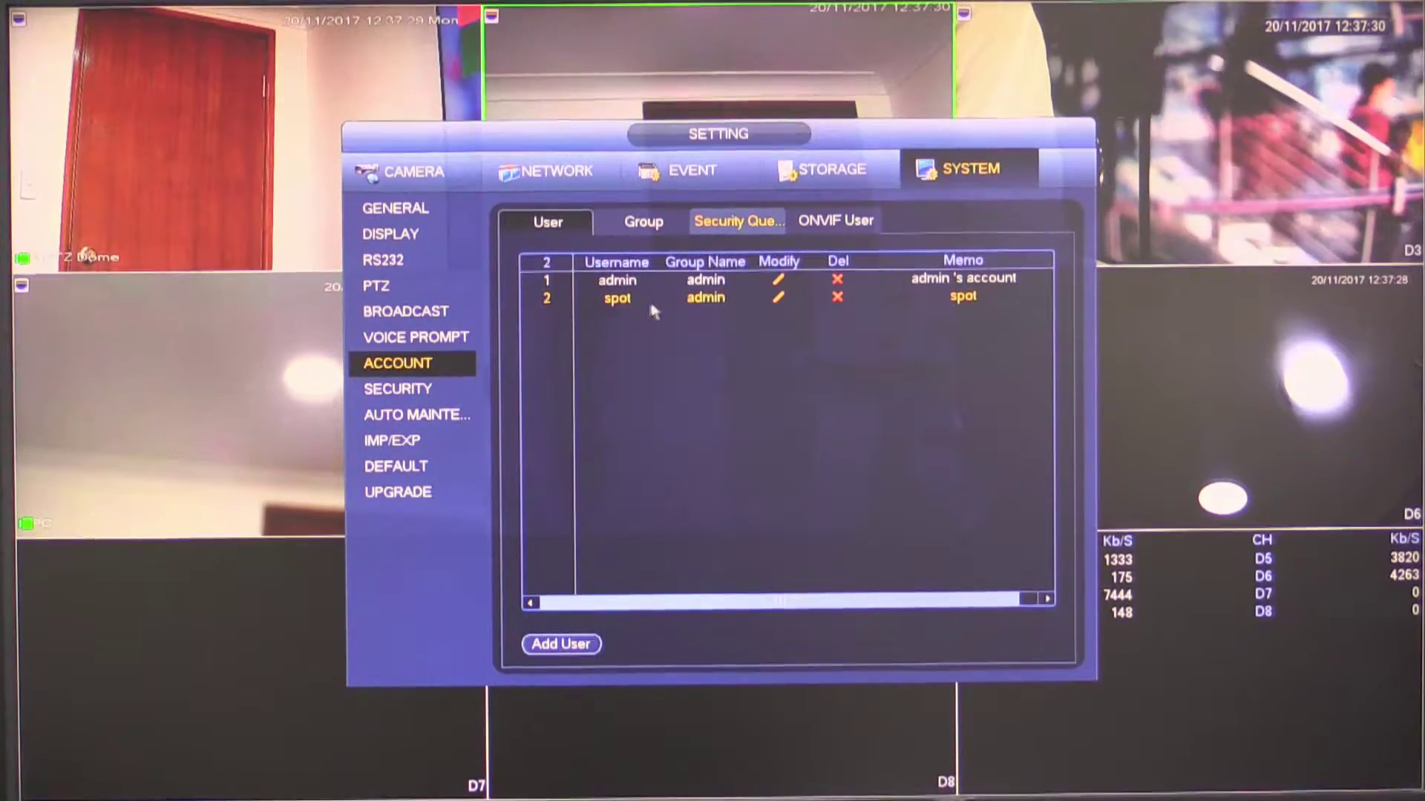
# Review the System, Playback and Monitor authority of the spot user account, leaving its permissions unchanged
pyautogui.click(687, 305)
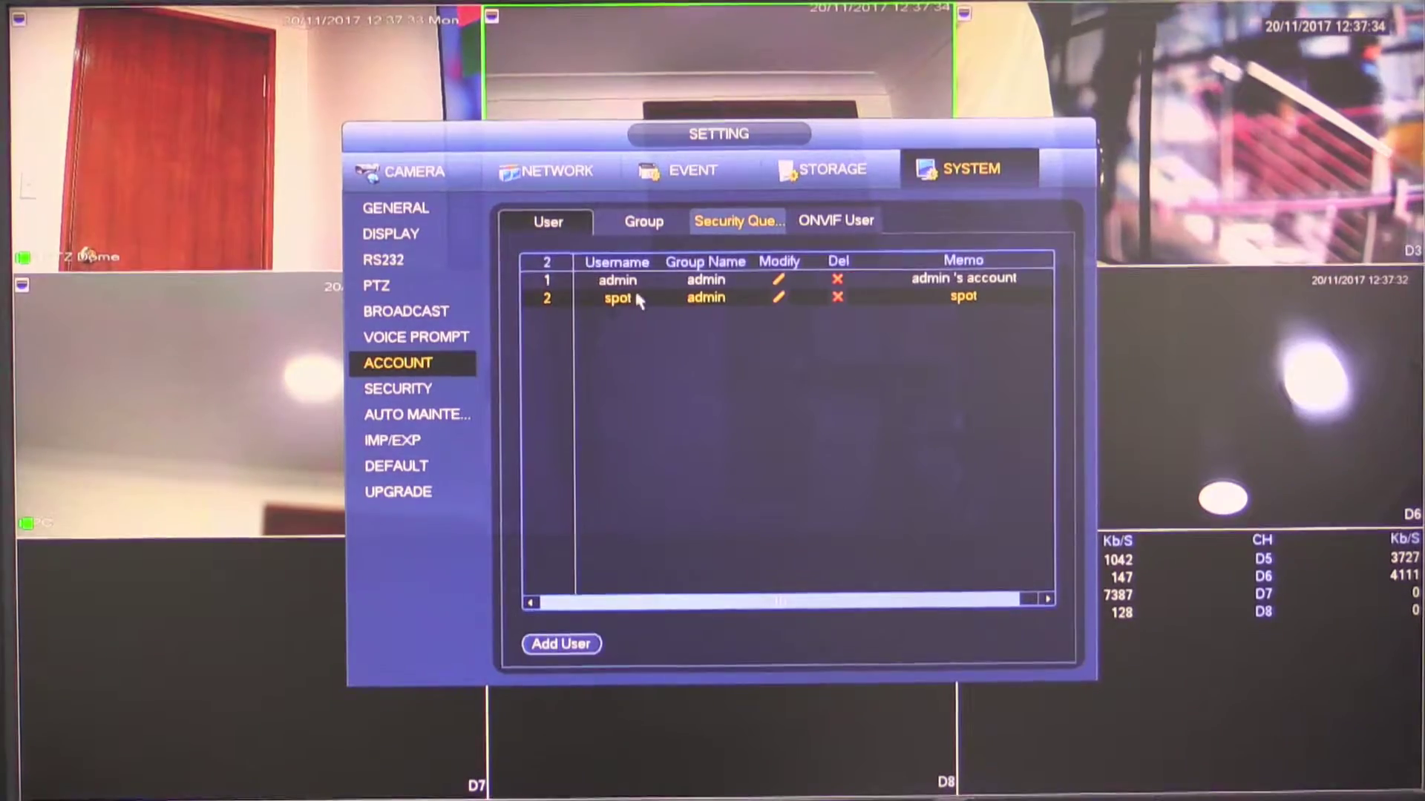
pyautogui.click(779, 299)
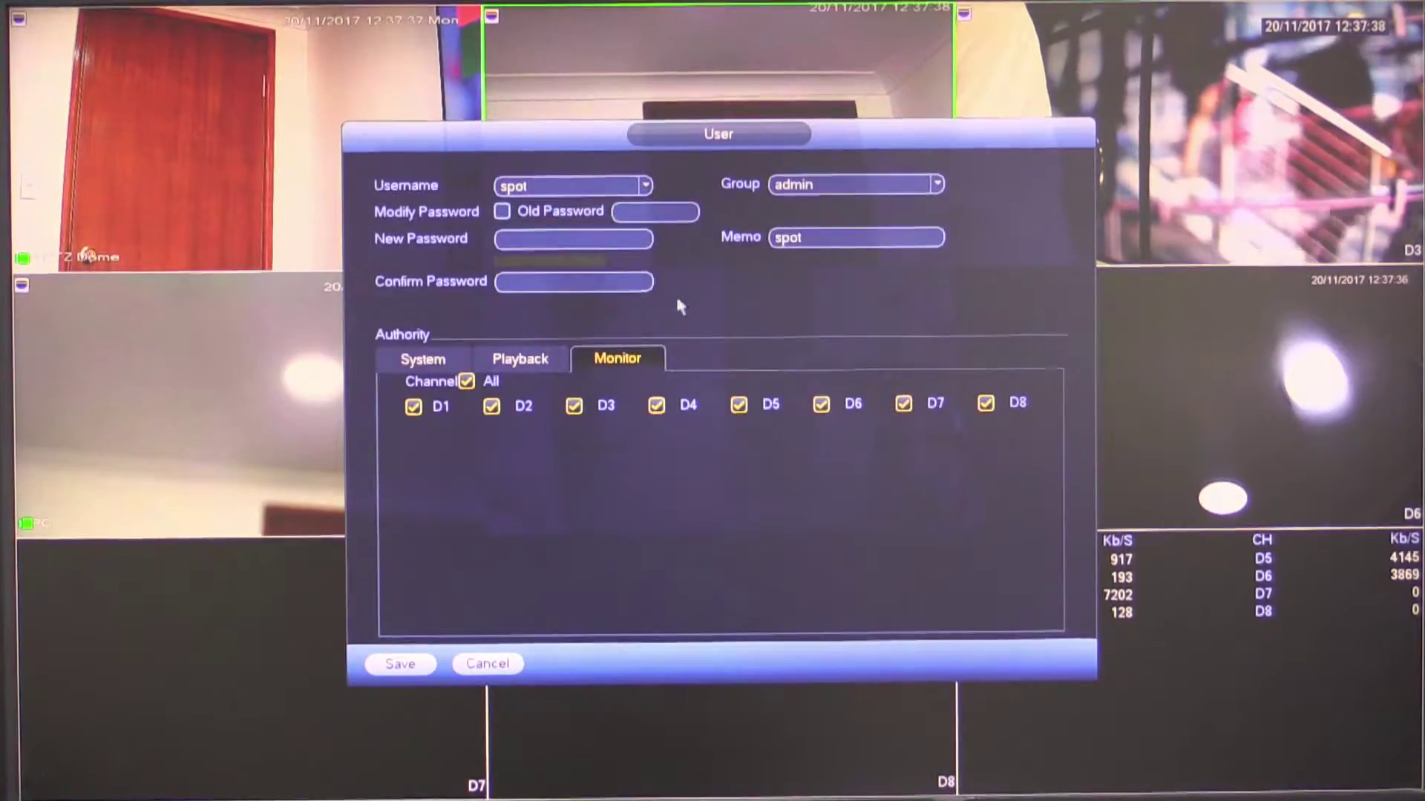
pyautogui.click(522, 360)
pyautogui.click(425, 360)
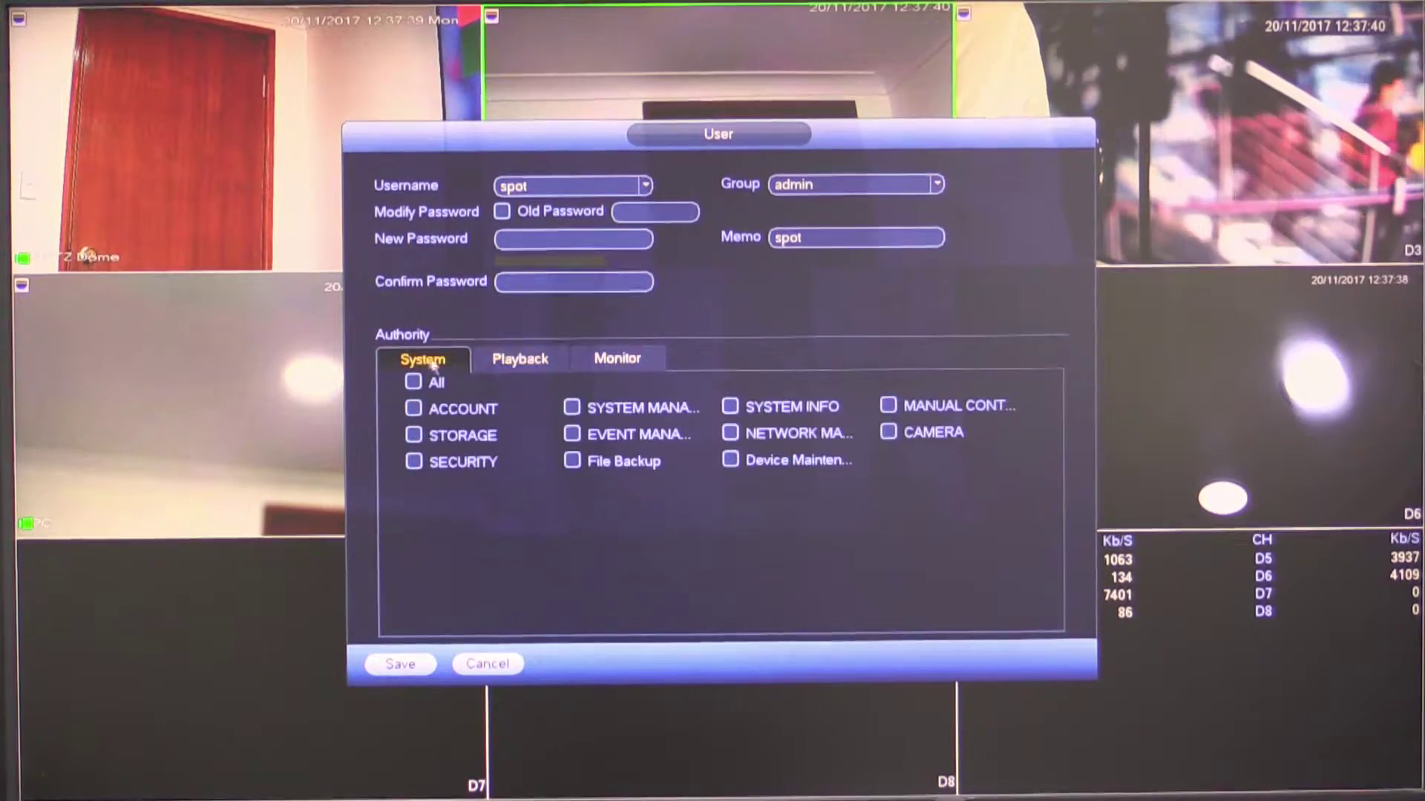
pyautogui.click(518, 361)
pyautogui.click(631, 357)
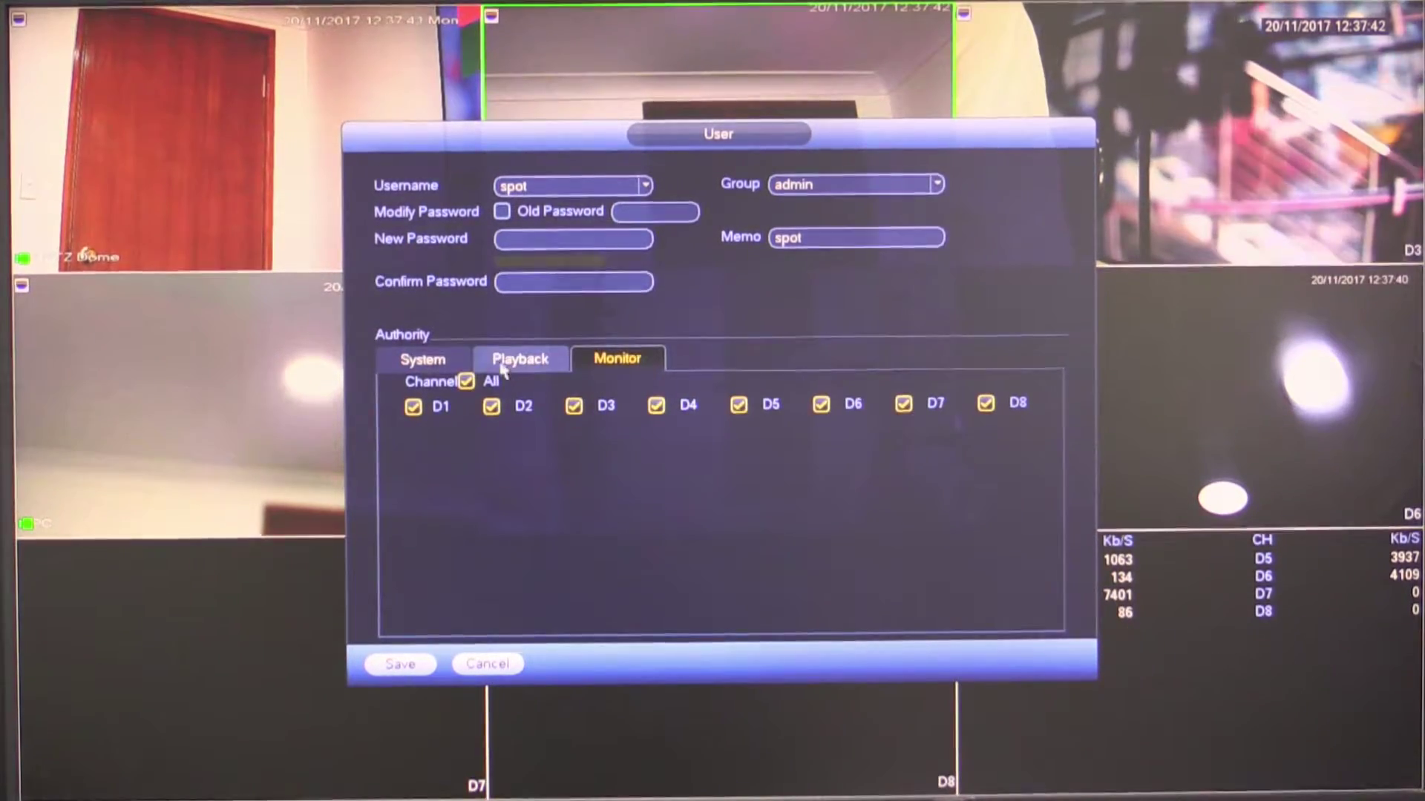
pyautogui.click(423, 360)
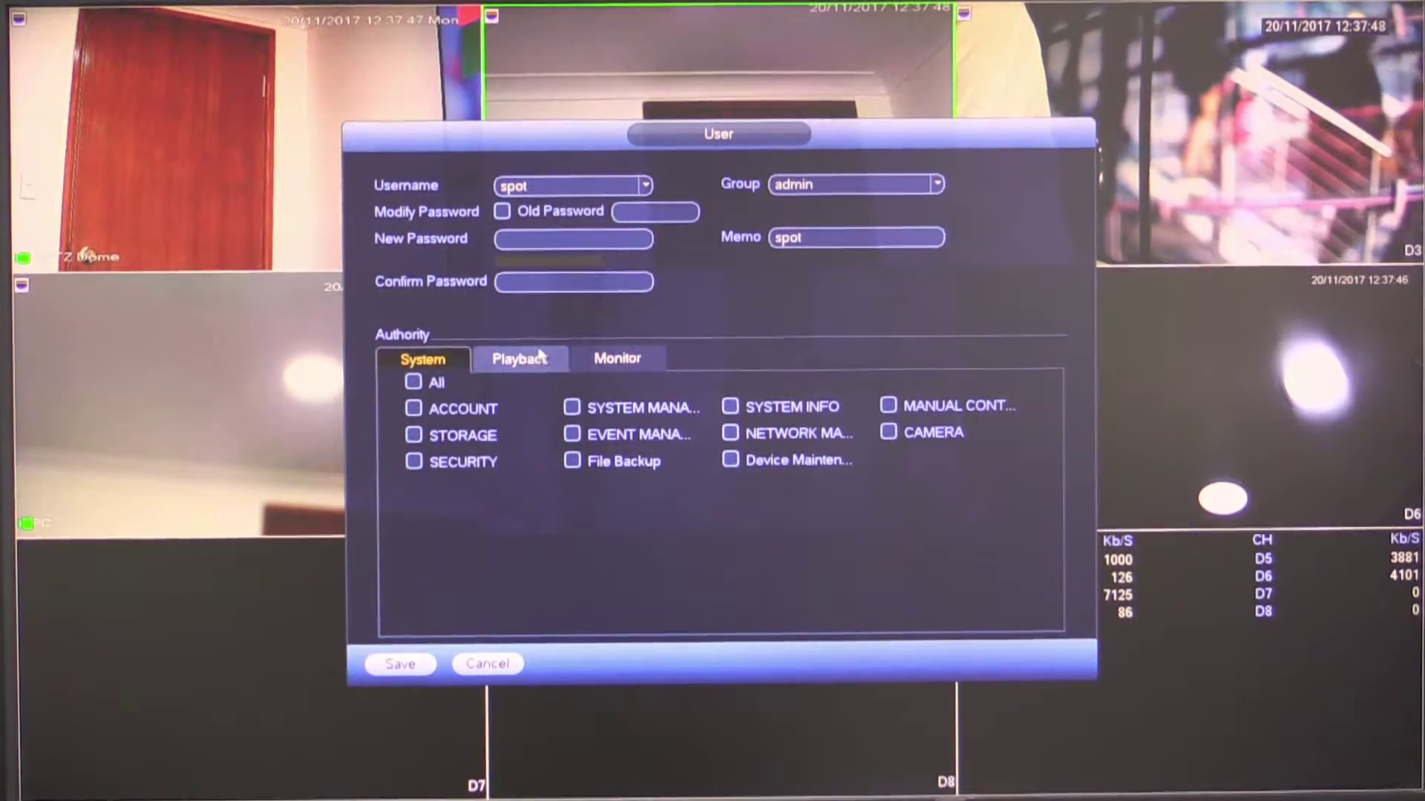
pyautogui.click(519, 360)
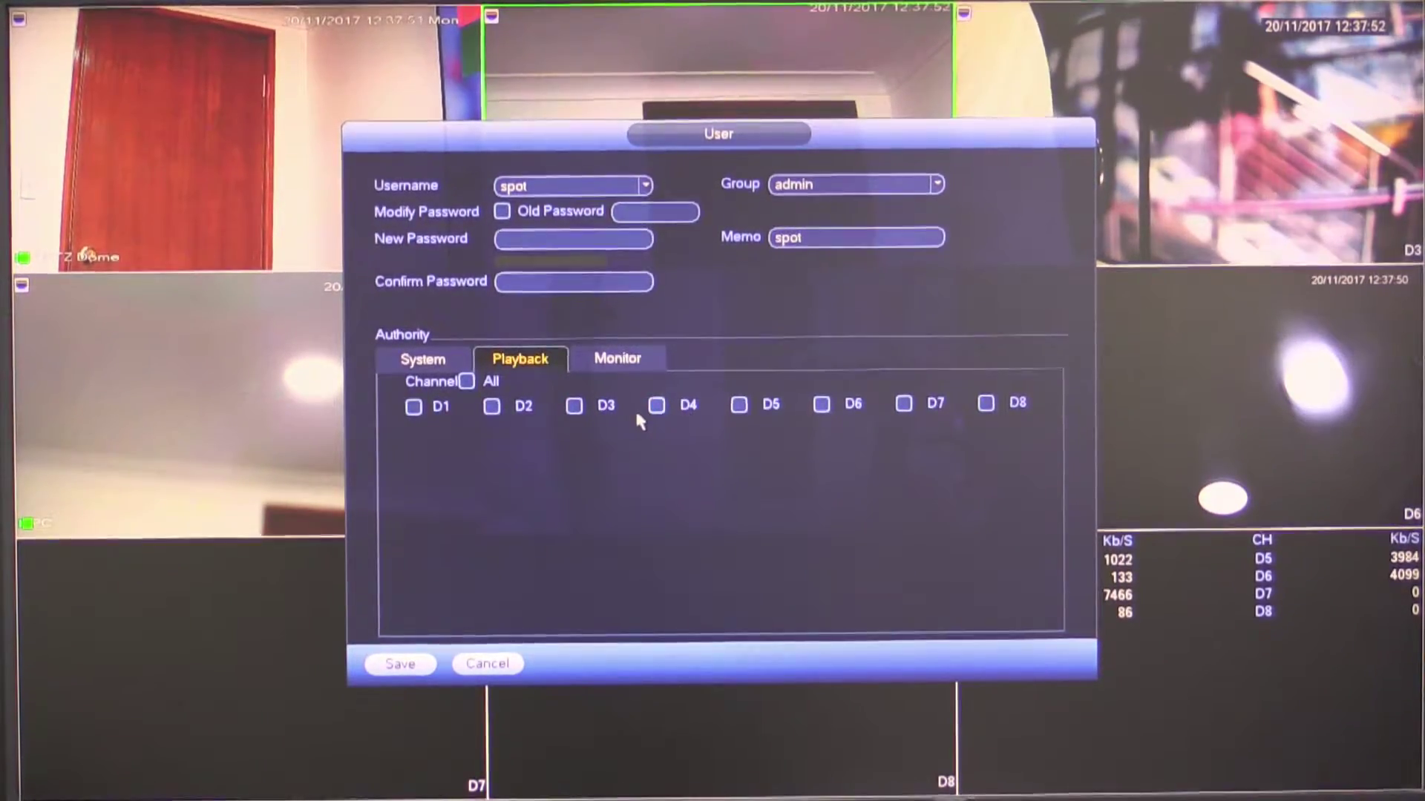
pyautogui.rightClick(643, 263)
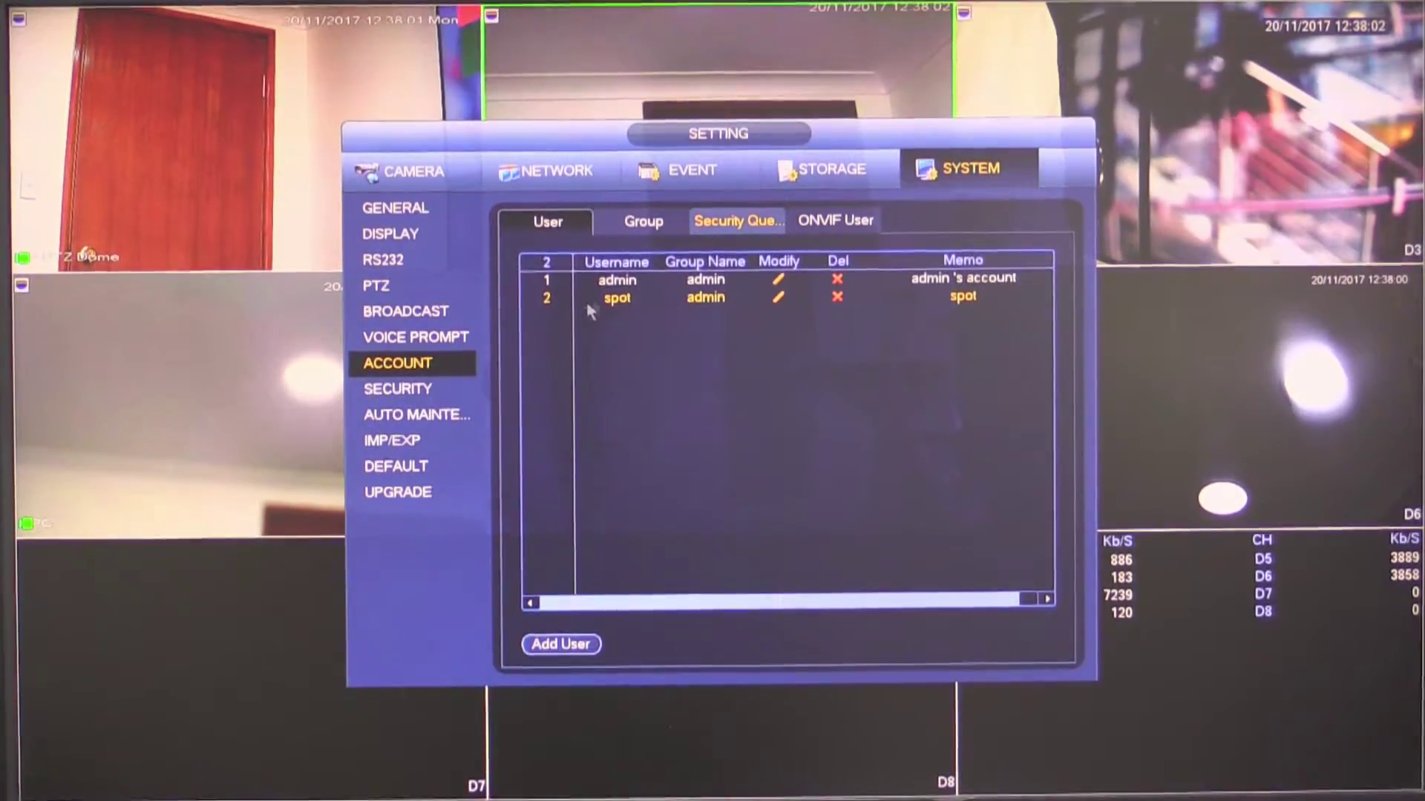
# Check the main recorder's TCP/IP settings for its IP address, and return to the live view
pyautogui.click(584, 184)
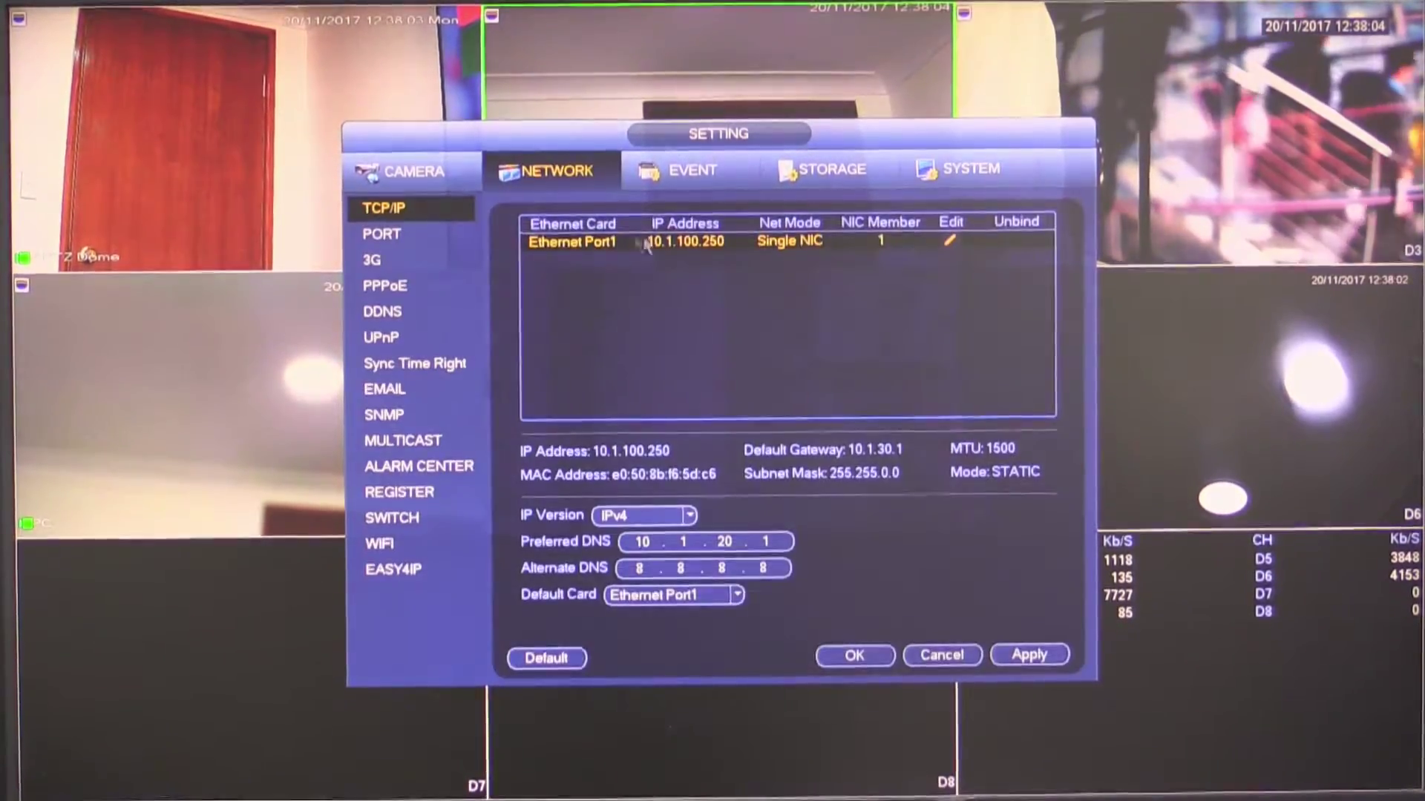
pyautogui.rightClick(737, 287)
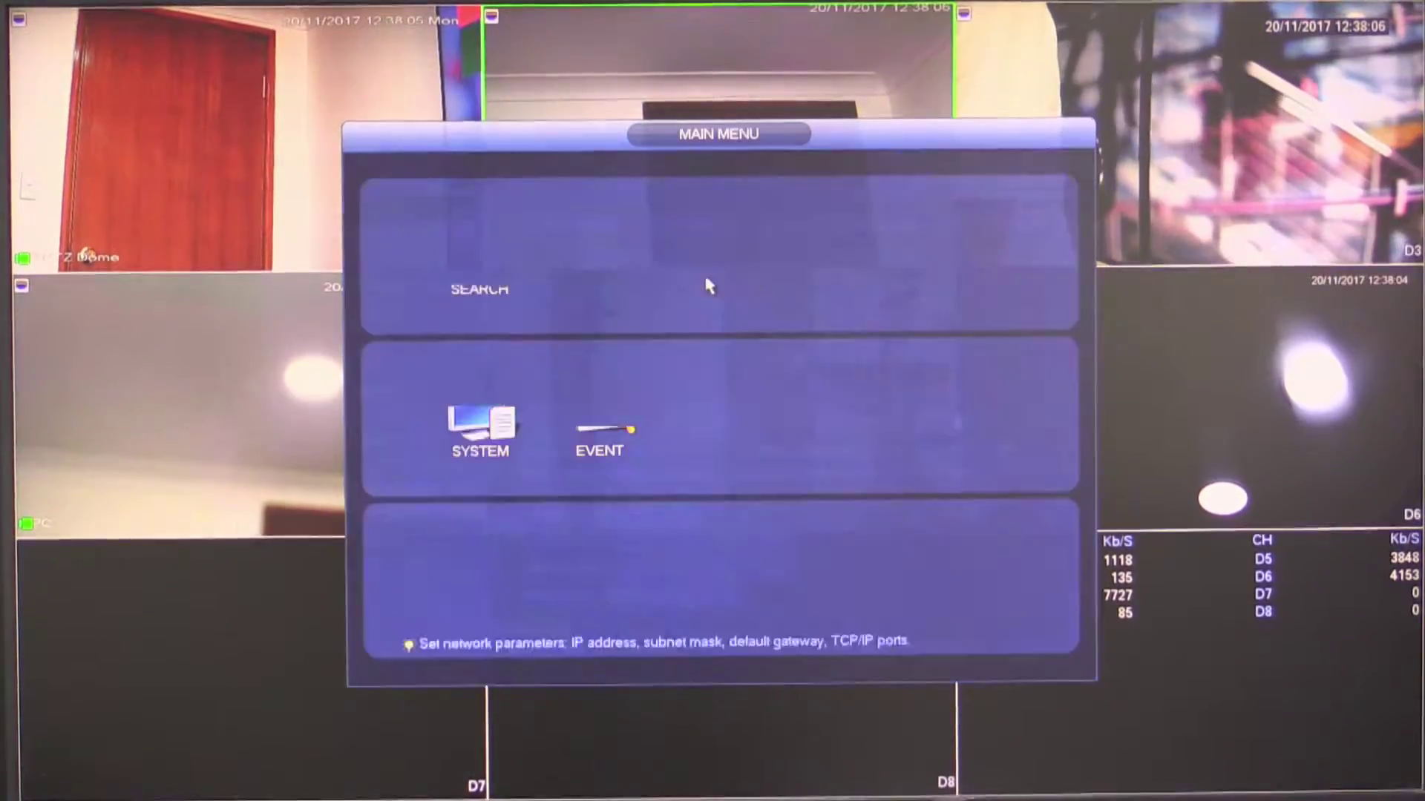
pyautogui.rightClick(705, 286)
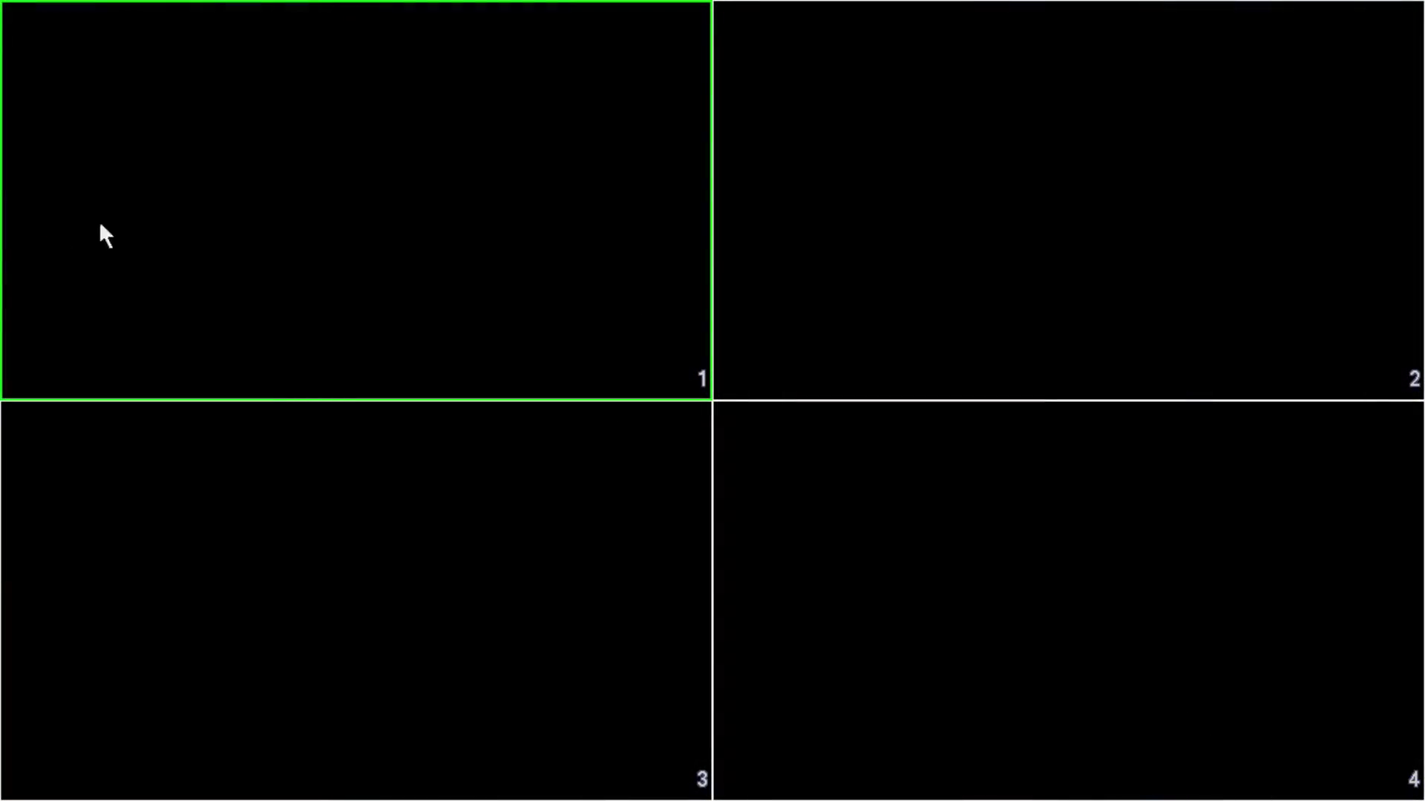
# Check the TCP/IP settings of the second recorder with the four-channel view, and return to its main menu
pyautogui.moveTo(366, 259)
pyautogui.rightClick(519, 292)
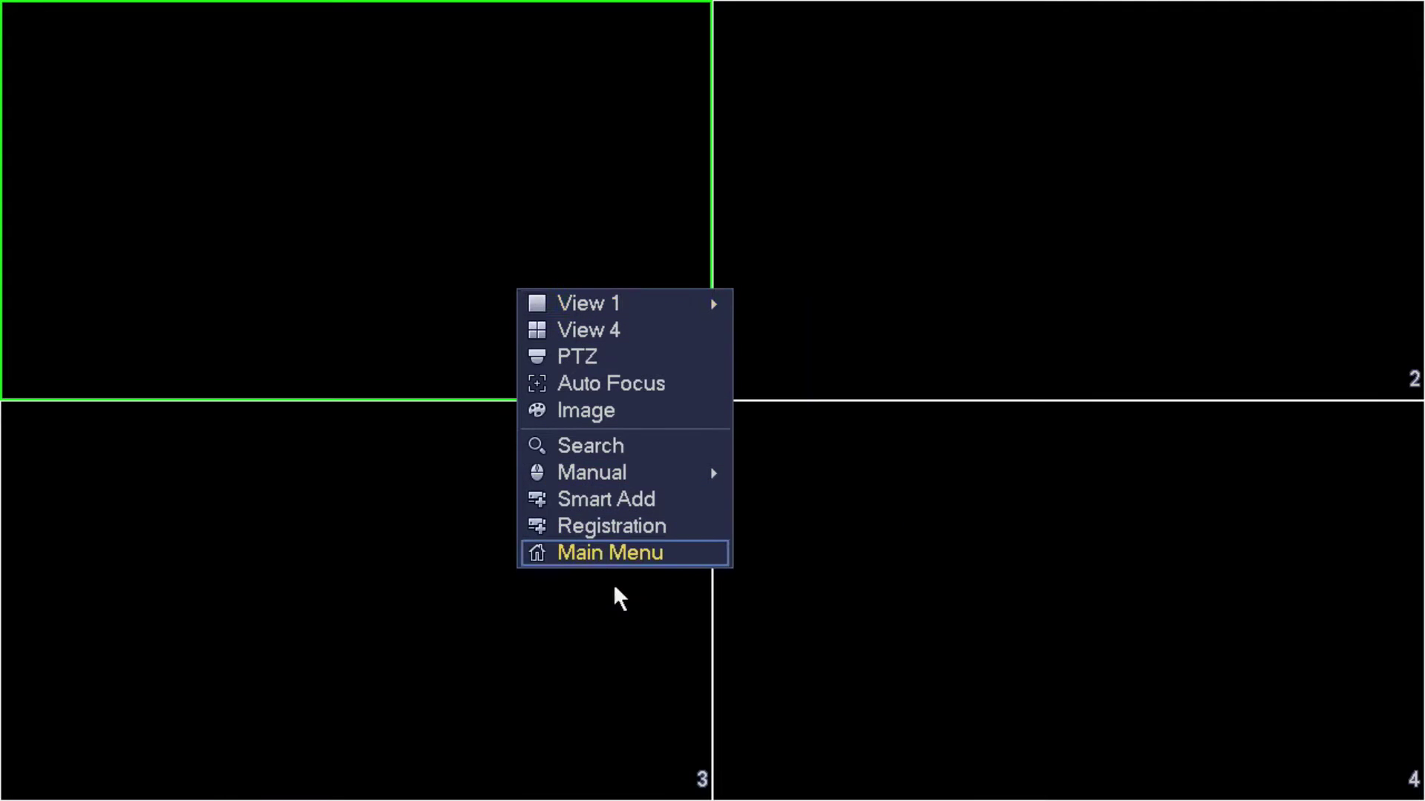
pyautogui.click(661, 560)
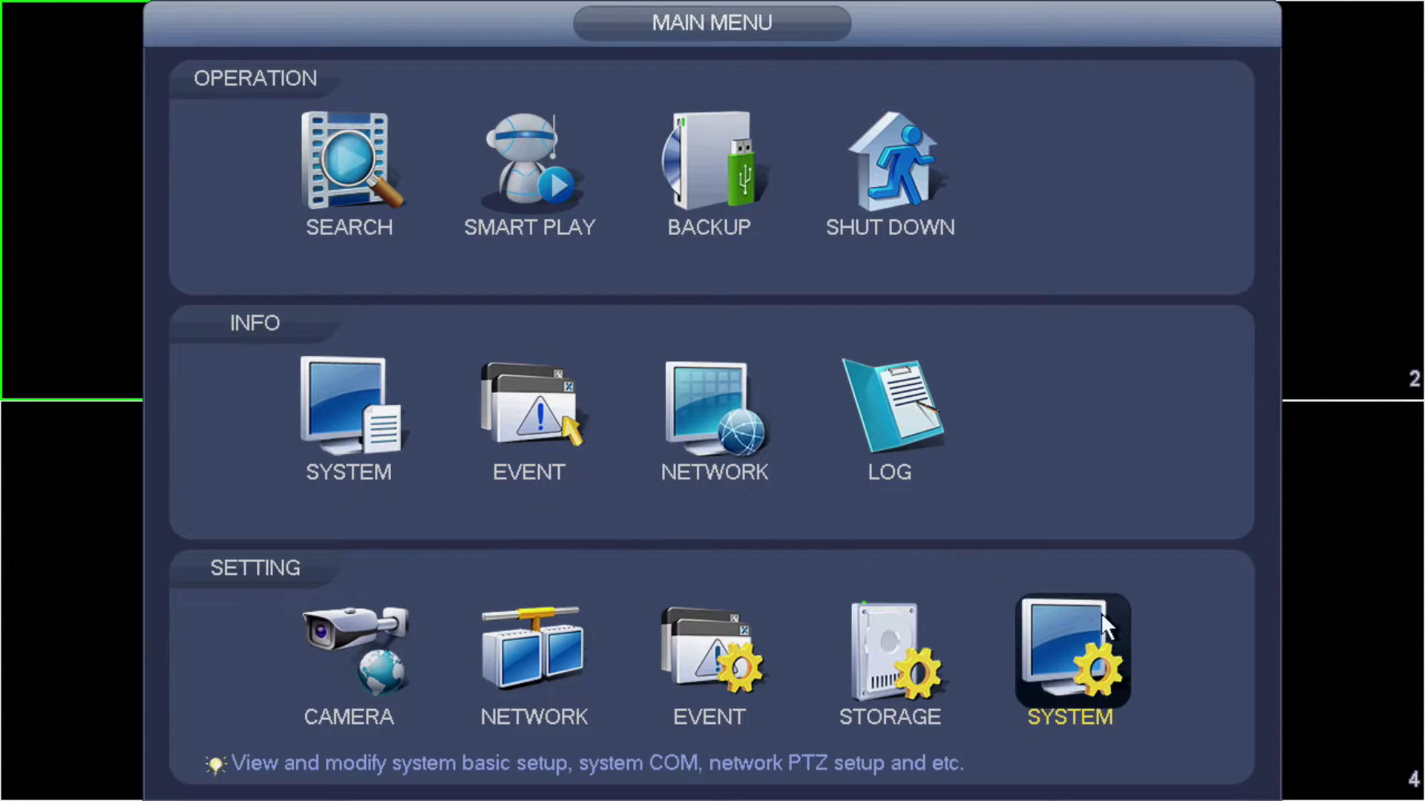
pyautogui.click(563, 639)
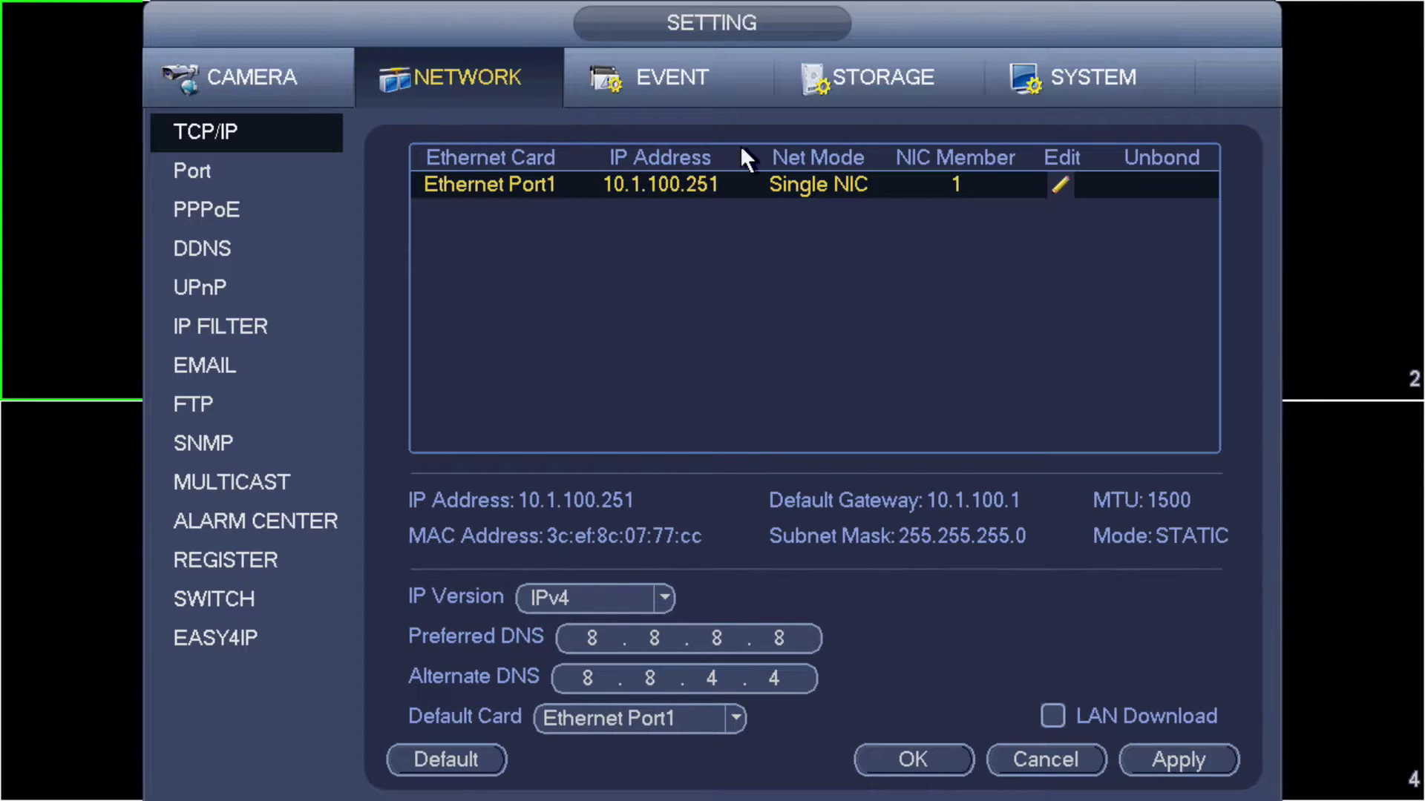
pyautogui.rightClick(668, 149)
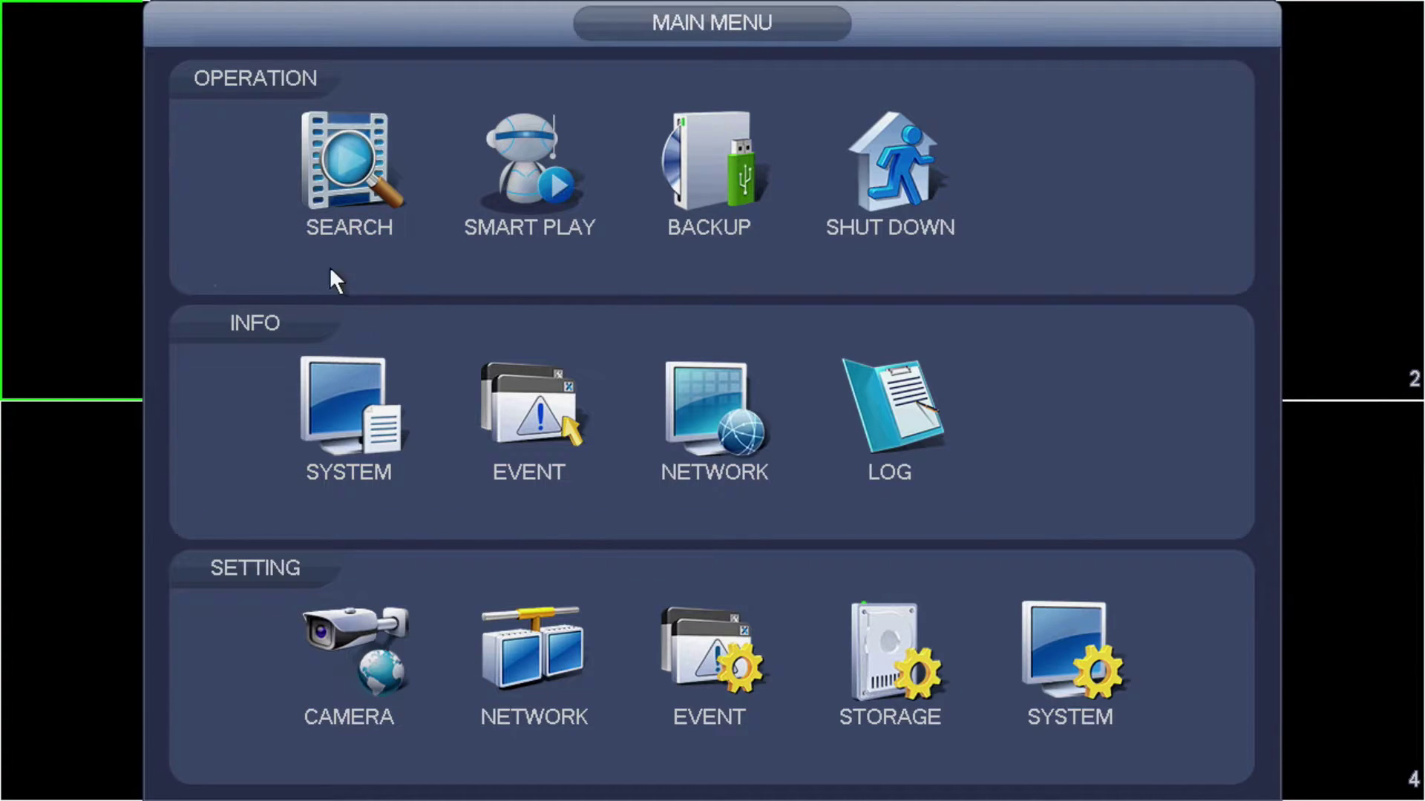
# Run a device search in the camera registration settings and sort the found devices by ascending IP address
pyautogui.click(373, 729)
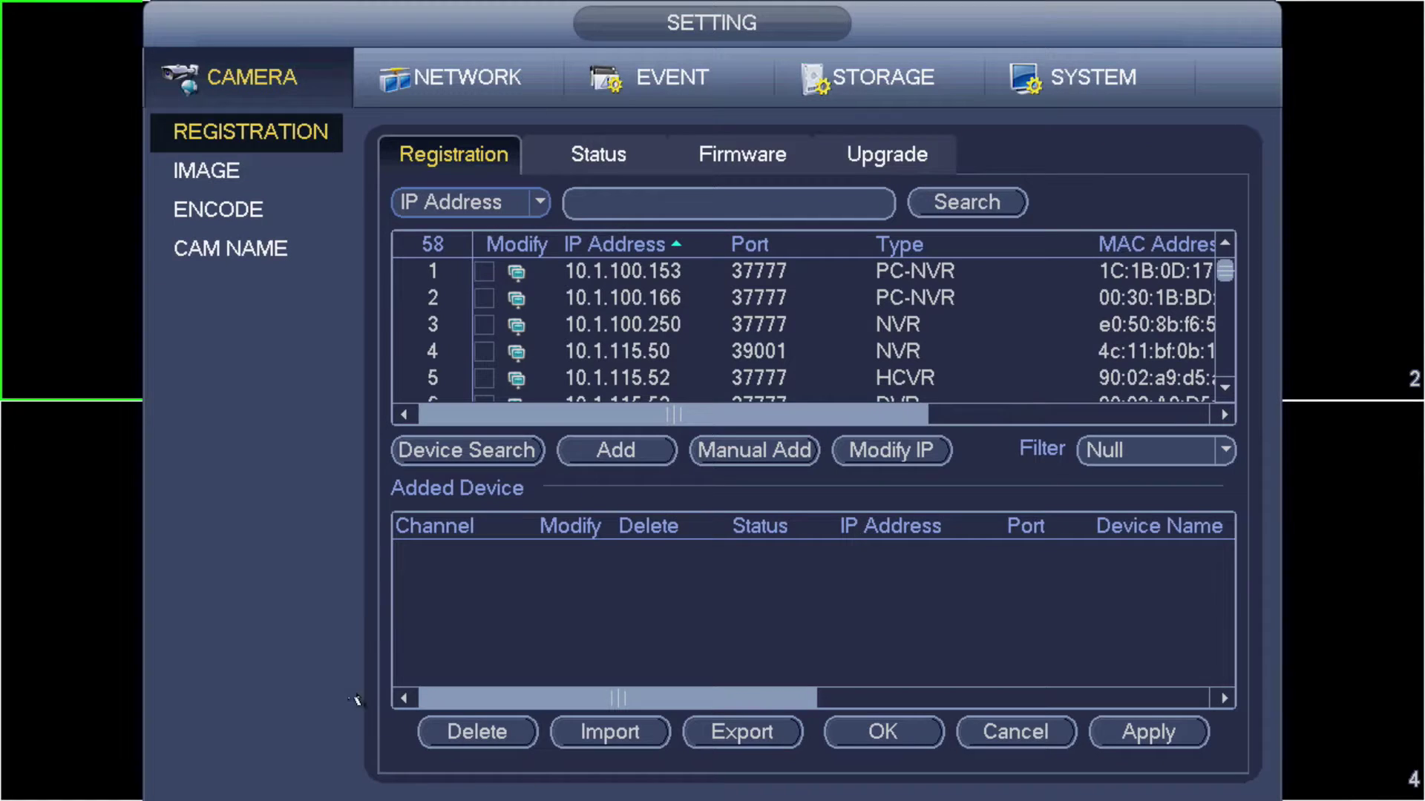
pyautogui.click(487, 454)
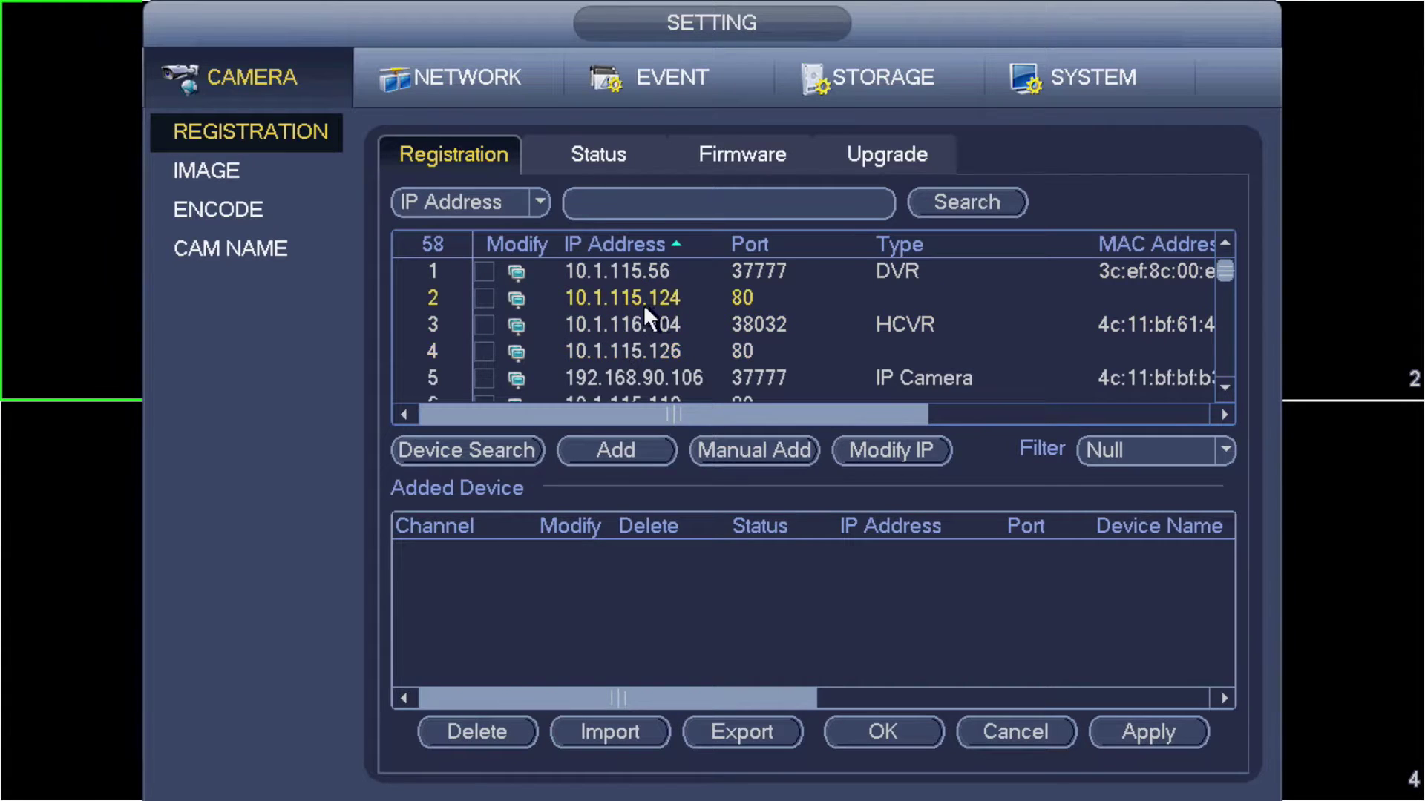
pyautogui.scroll(-8, 638, 315)
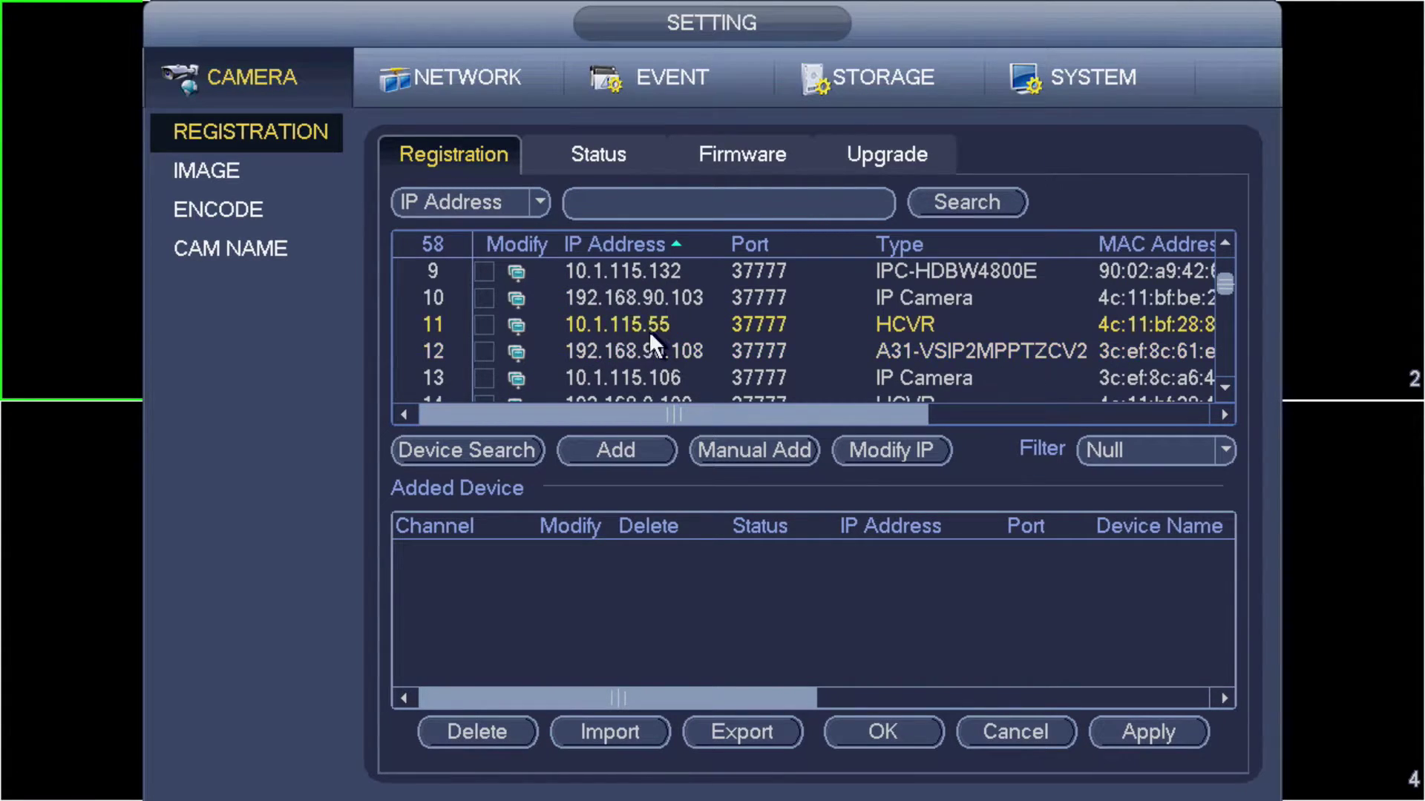
pyautogui.click(642, 244)
pyautogui.scroll(8, 641, 353)
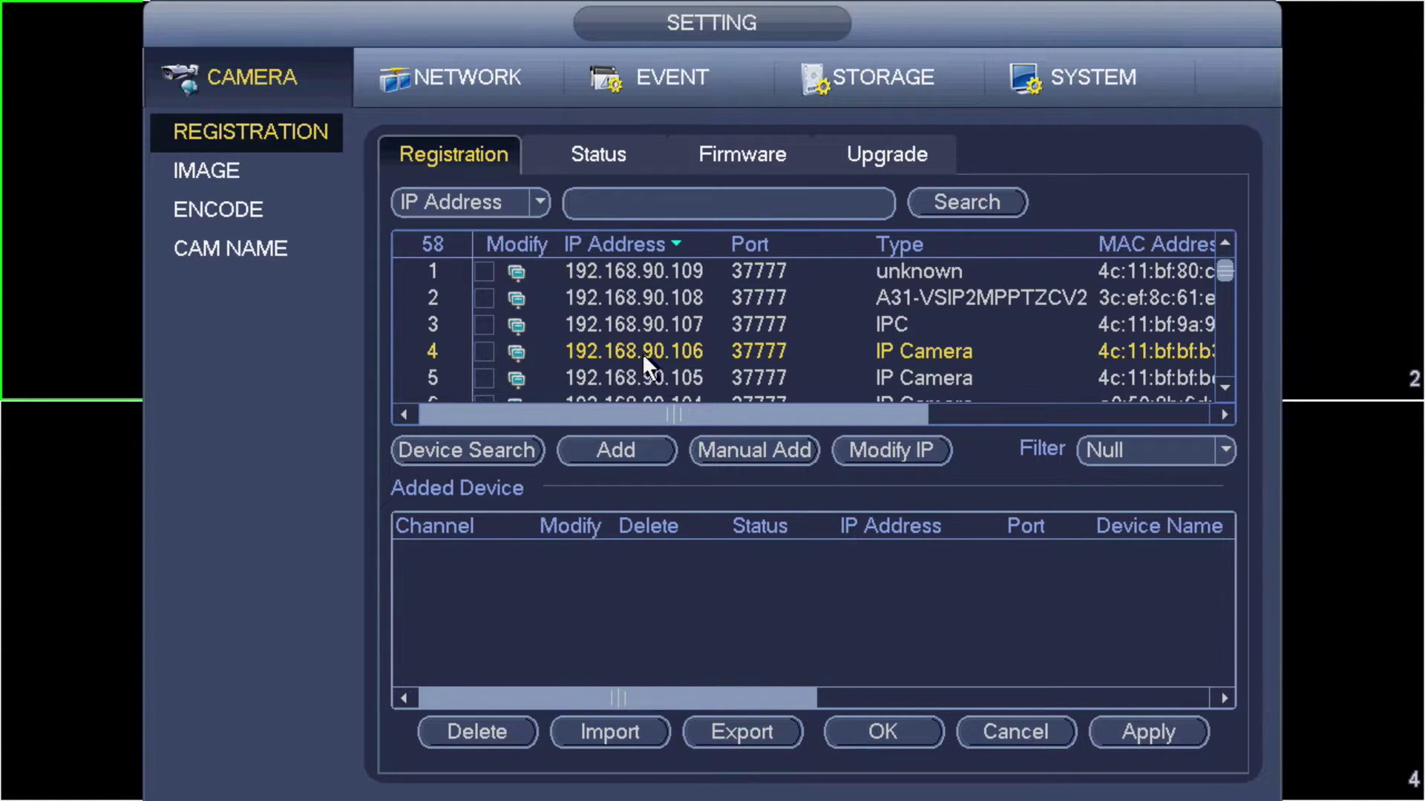
pyautogui.click(649, 248)
pyautogui.scroll(-16, 630, 305)
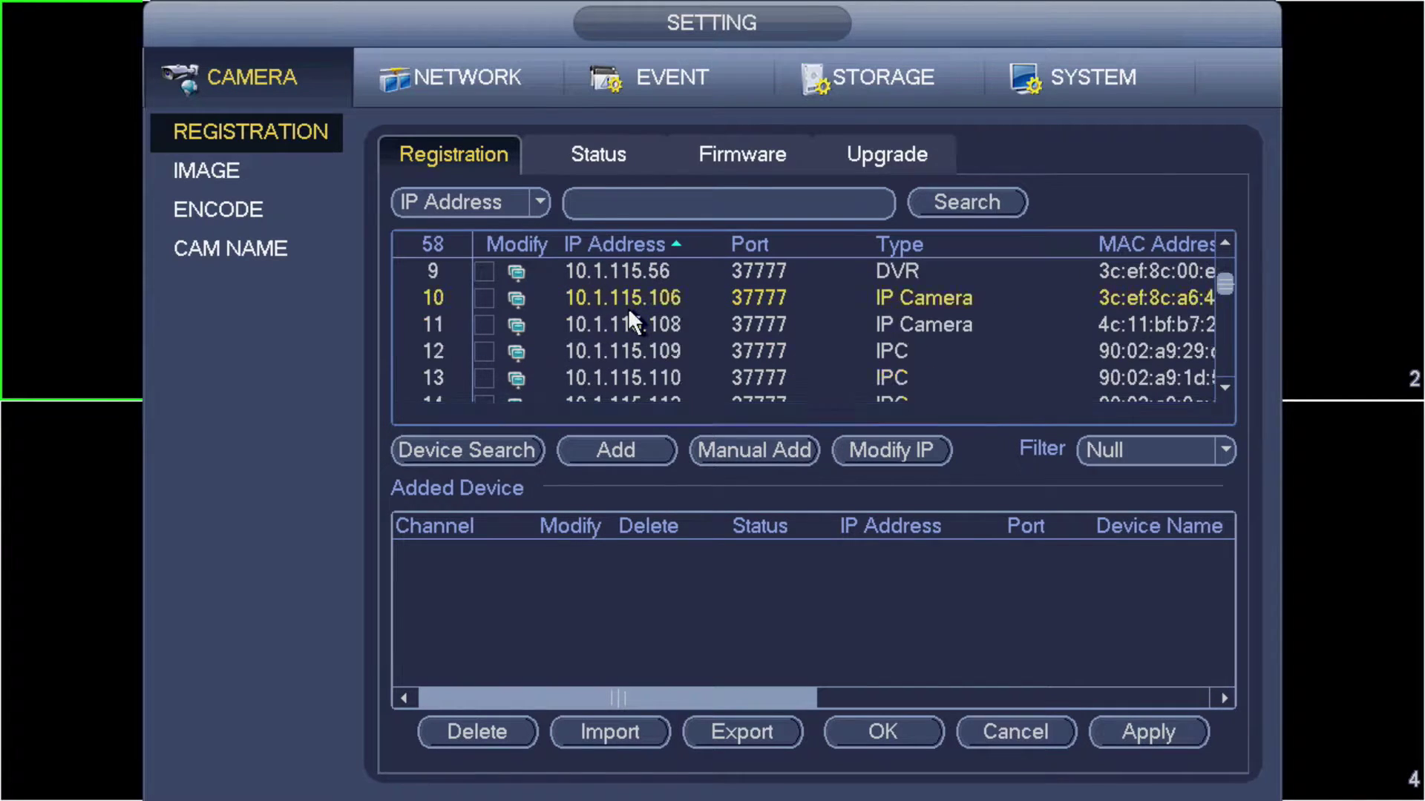
pyautogui.scroll(16, 628, 309)
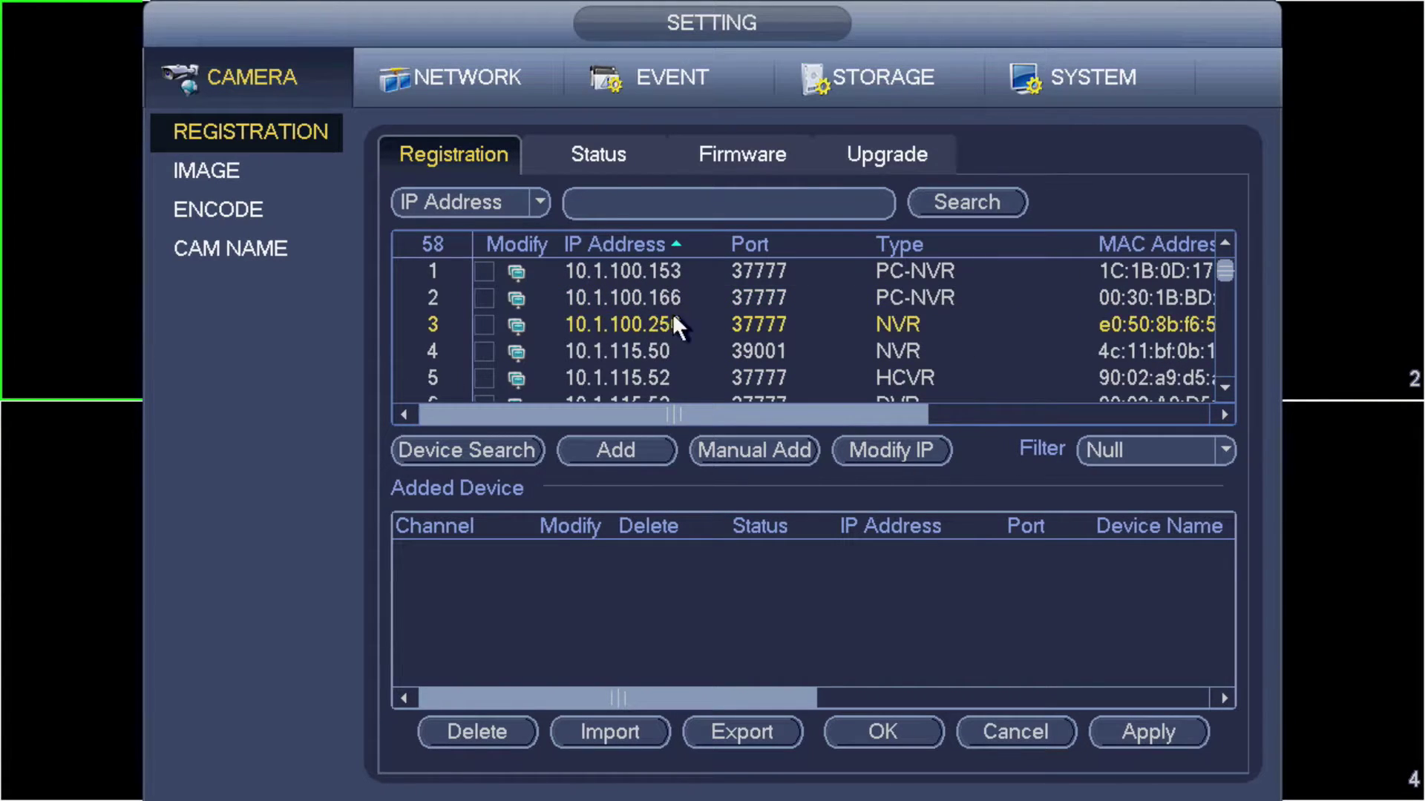
# Add the NVR at 10.1.100.250 four times to the added devices, filling channels 1 to 4
pyautogui.click(650, 321)
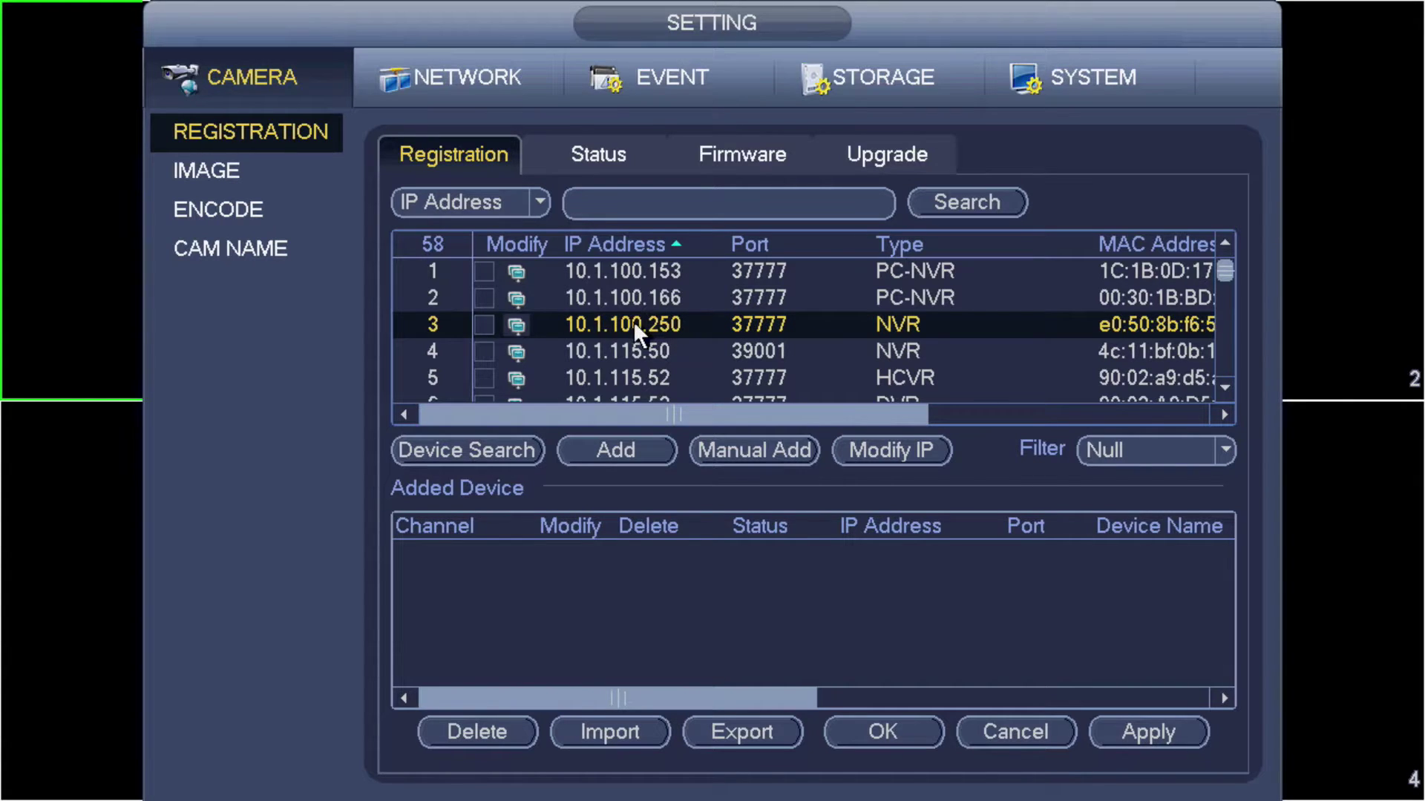
pyautogui.click(484, 325)
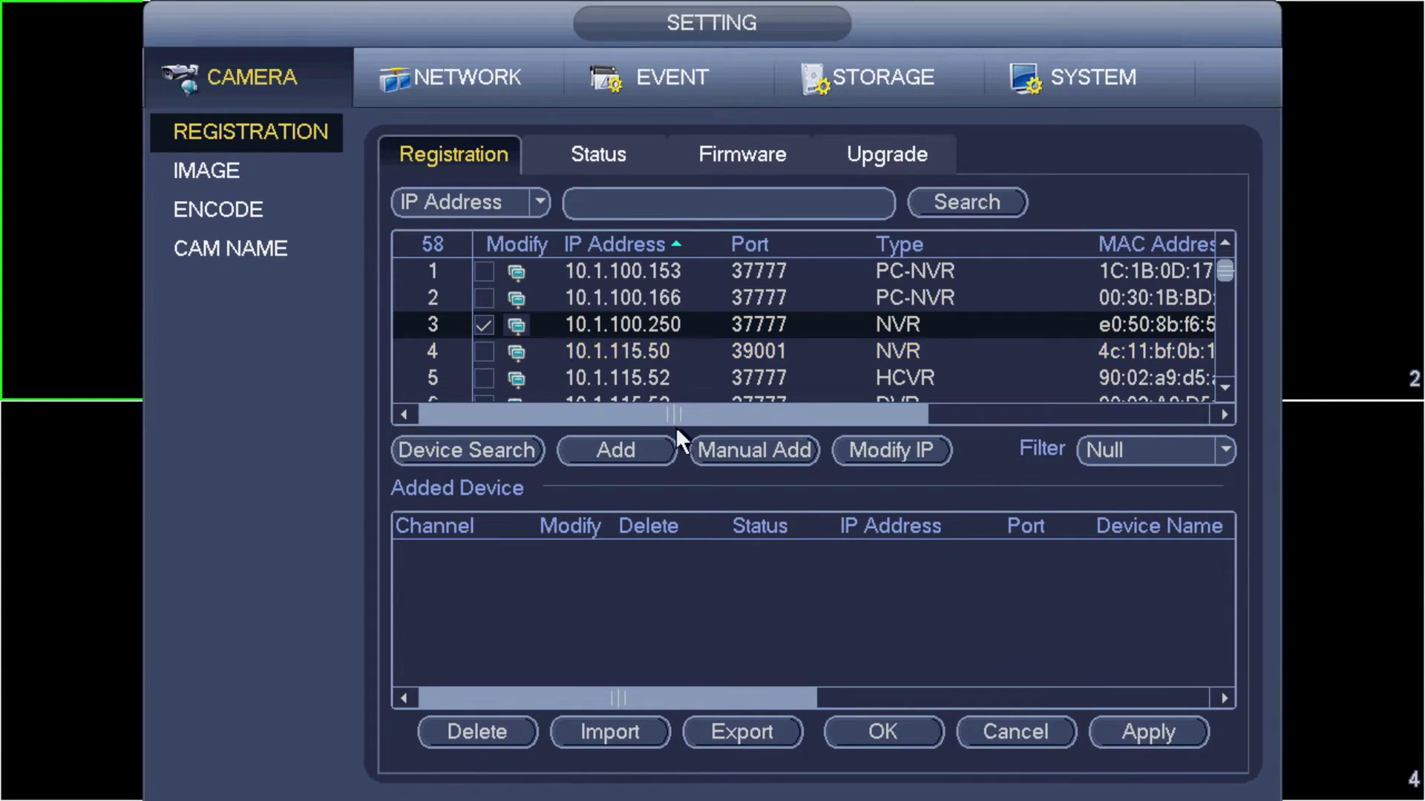
pyautogui.click(634, 450)
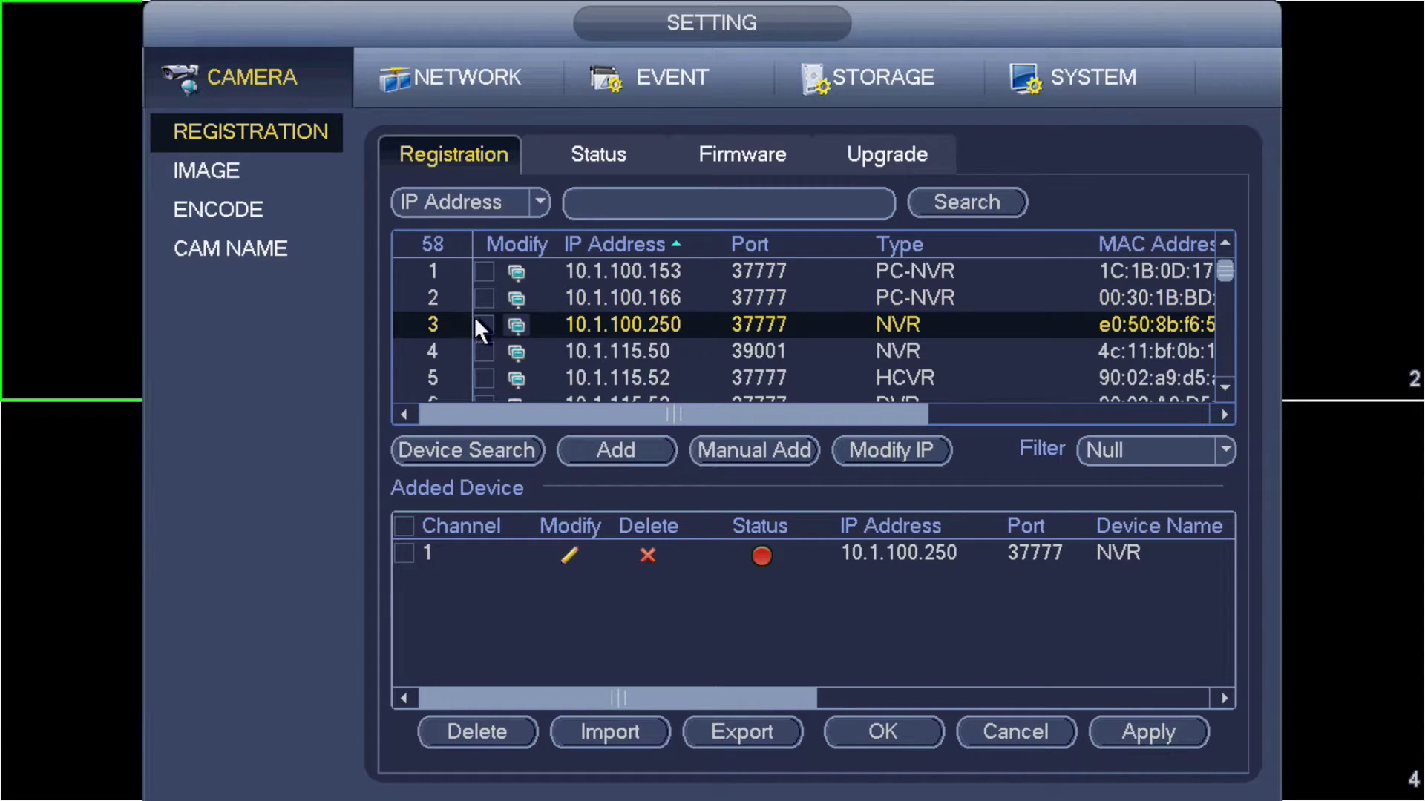
pyautogui.click(482, 325)
pyautogui.click(629, 448)
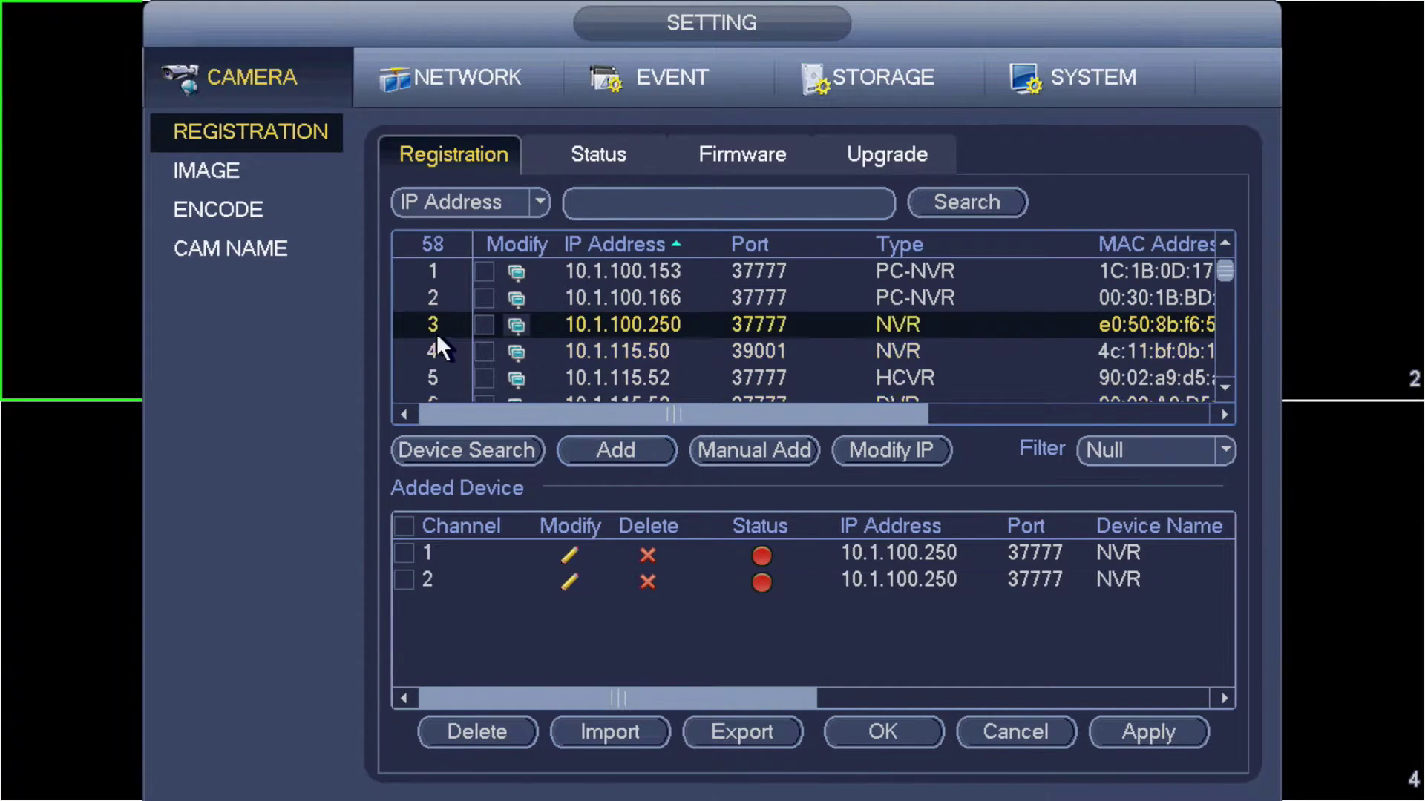
pyautogui.click(484, 324)
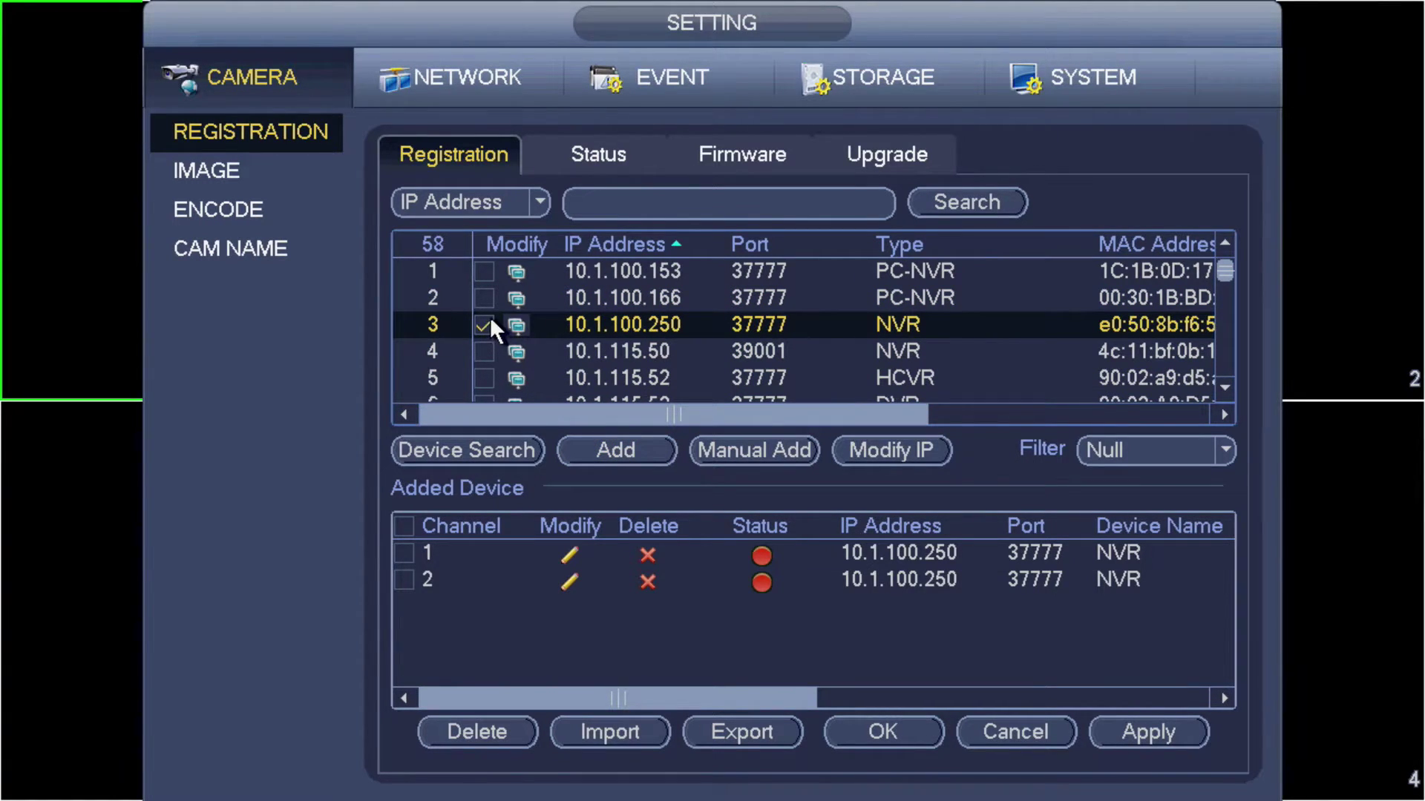
pyautogui.click(585, 440)
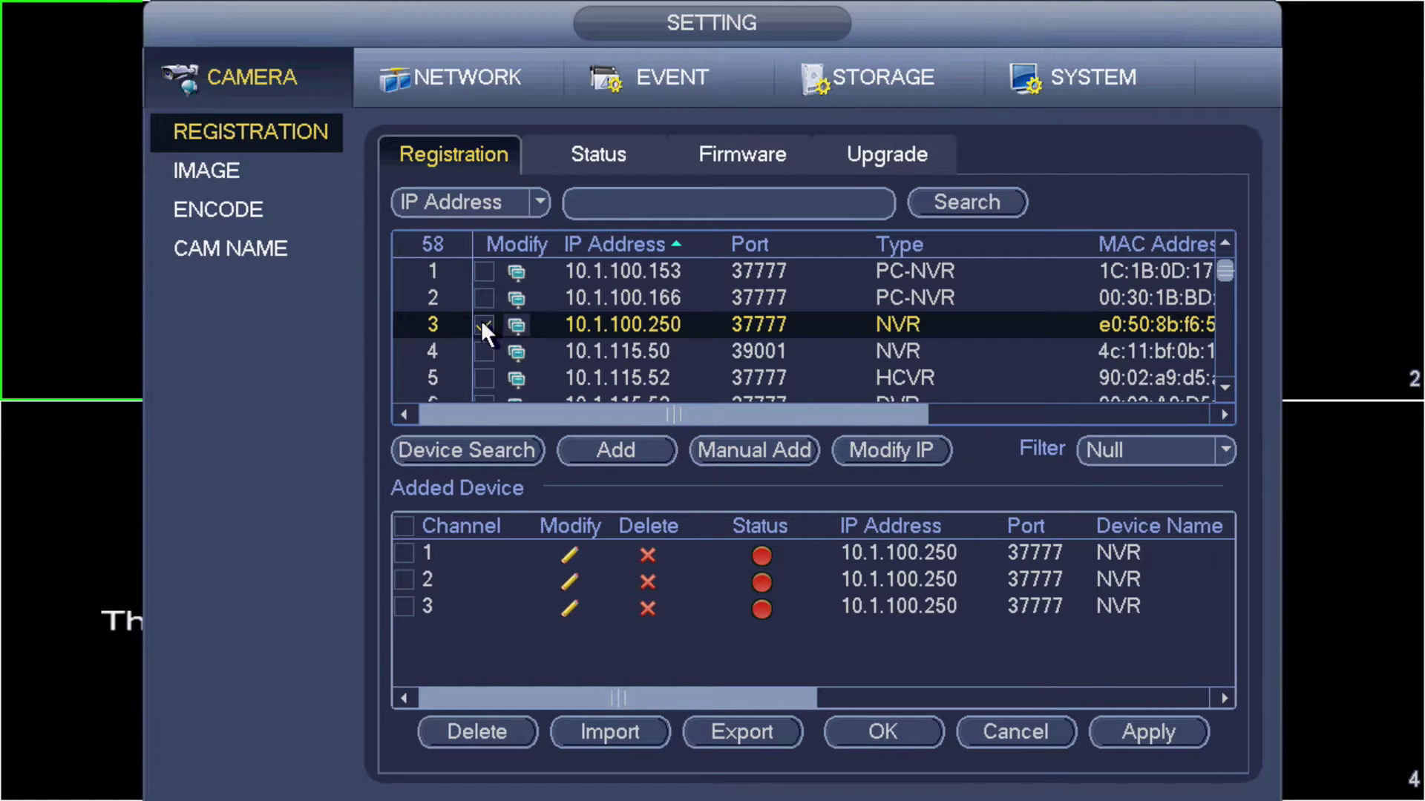
pyautogui.click(483, 324)
pyautogui.click(601, 453)
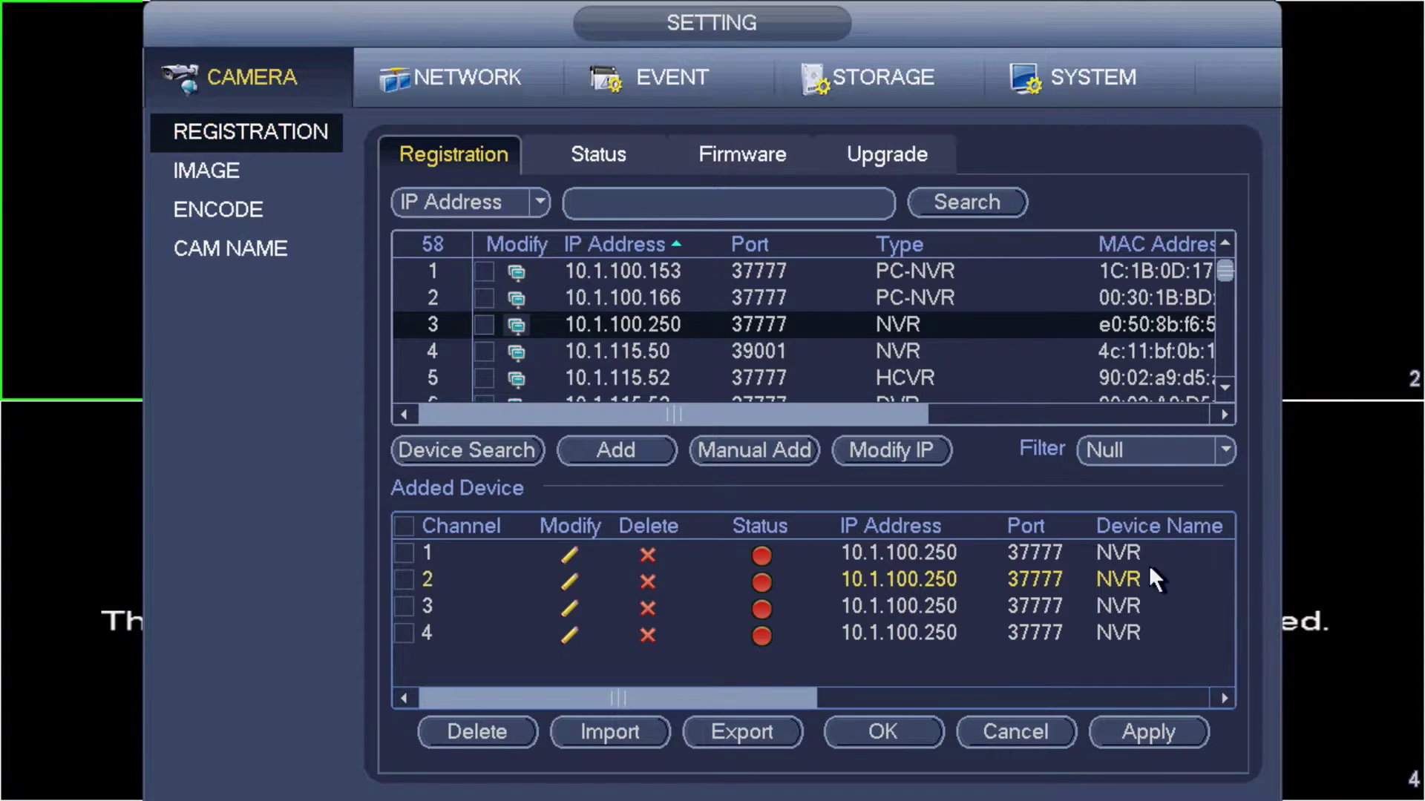
# Modify the added device on channel 1 and set its user name to spot
pyautogui.click(568, 554)
pyautogui.click(521, 273)
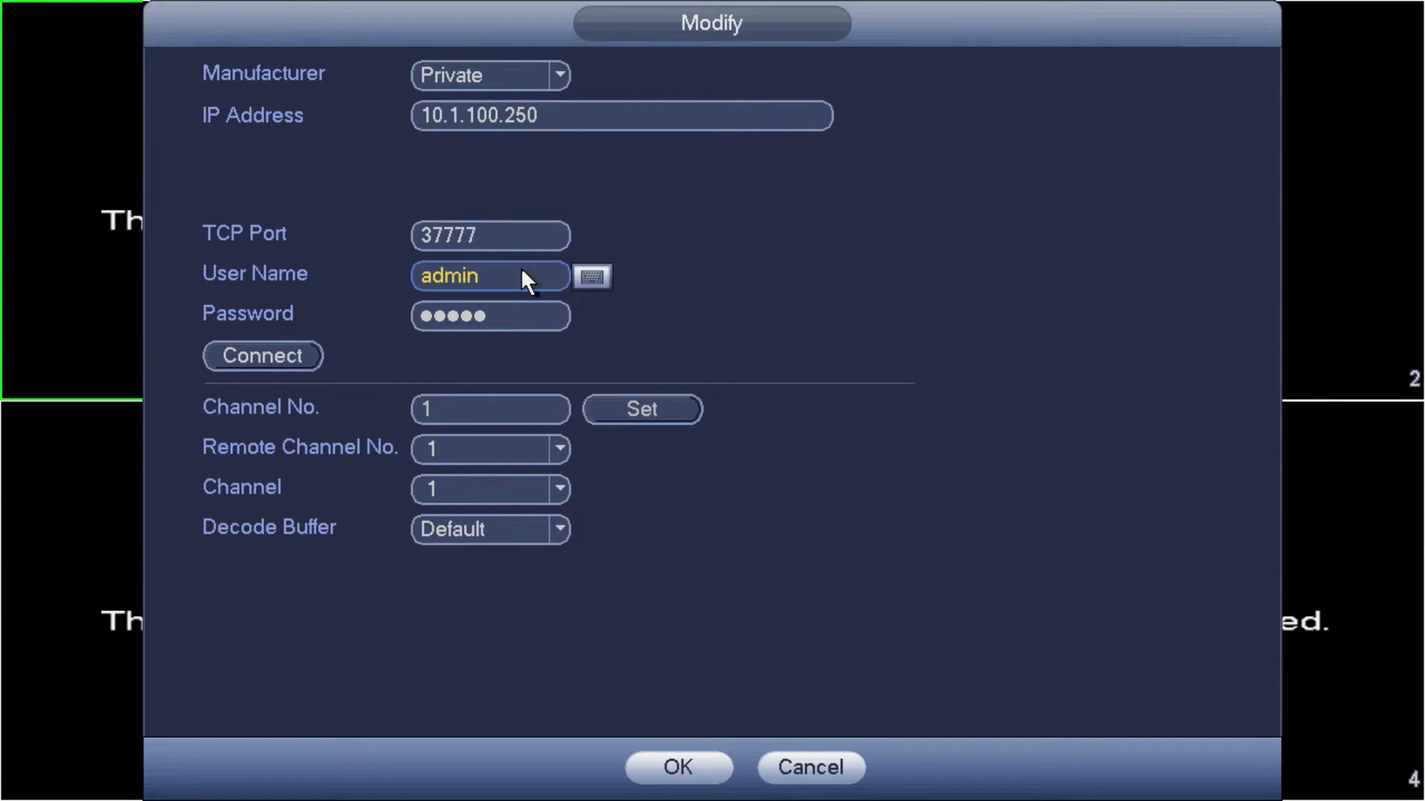
pyautogui.click(606, 323)
pyautogui.click(605, 323)
pyautogui.click(606, 323)
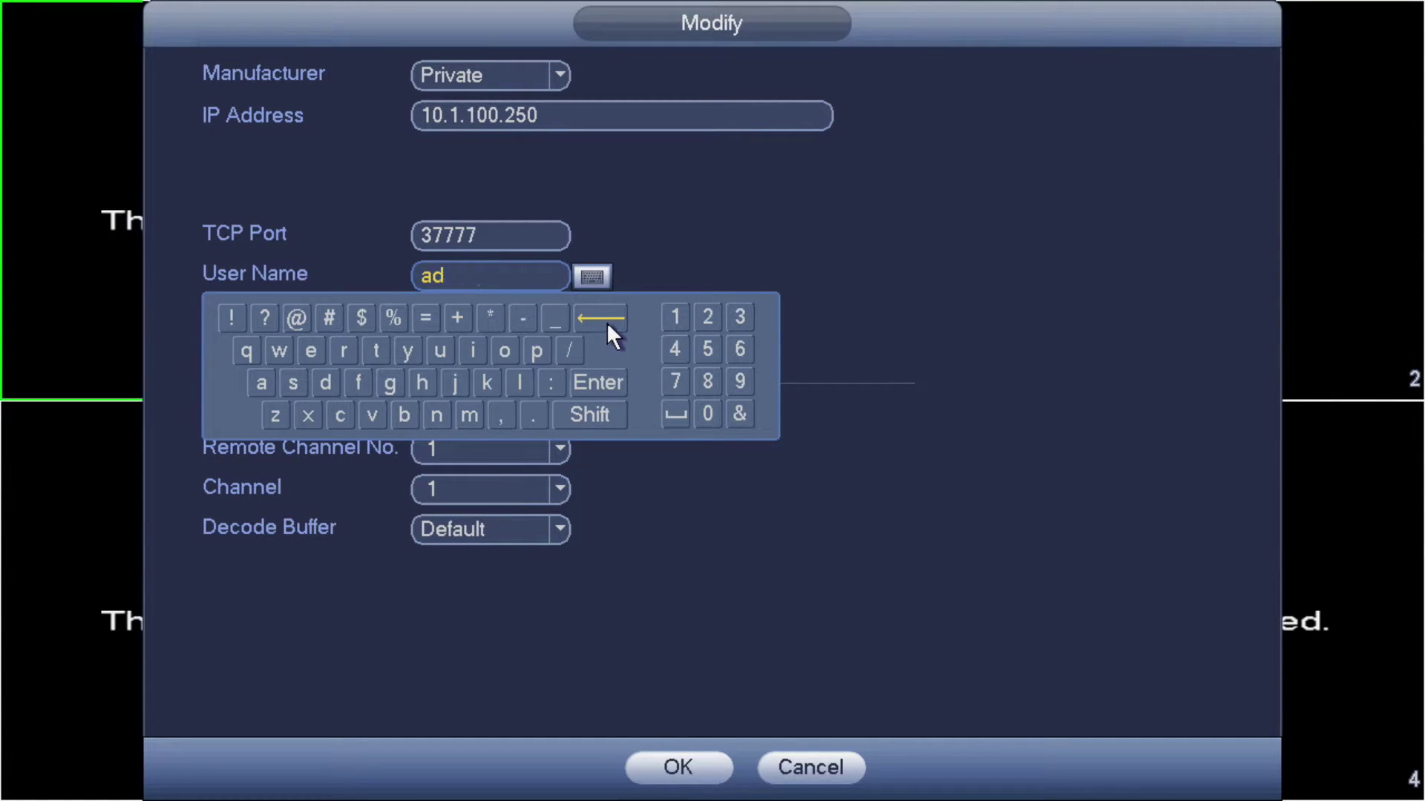
pyautogui.click(607, 321)
pyautogui.click(607, 321)
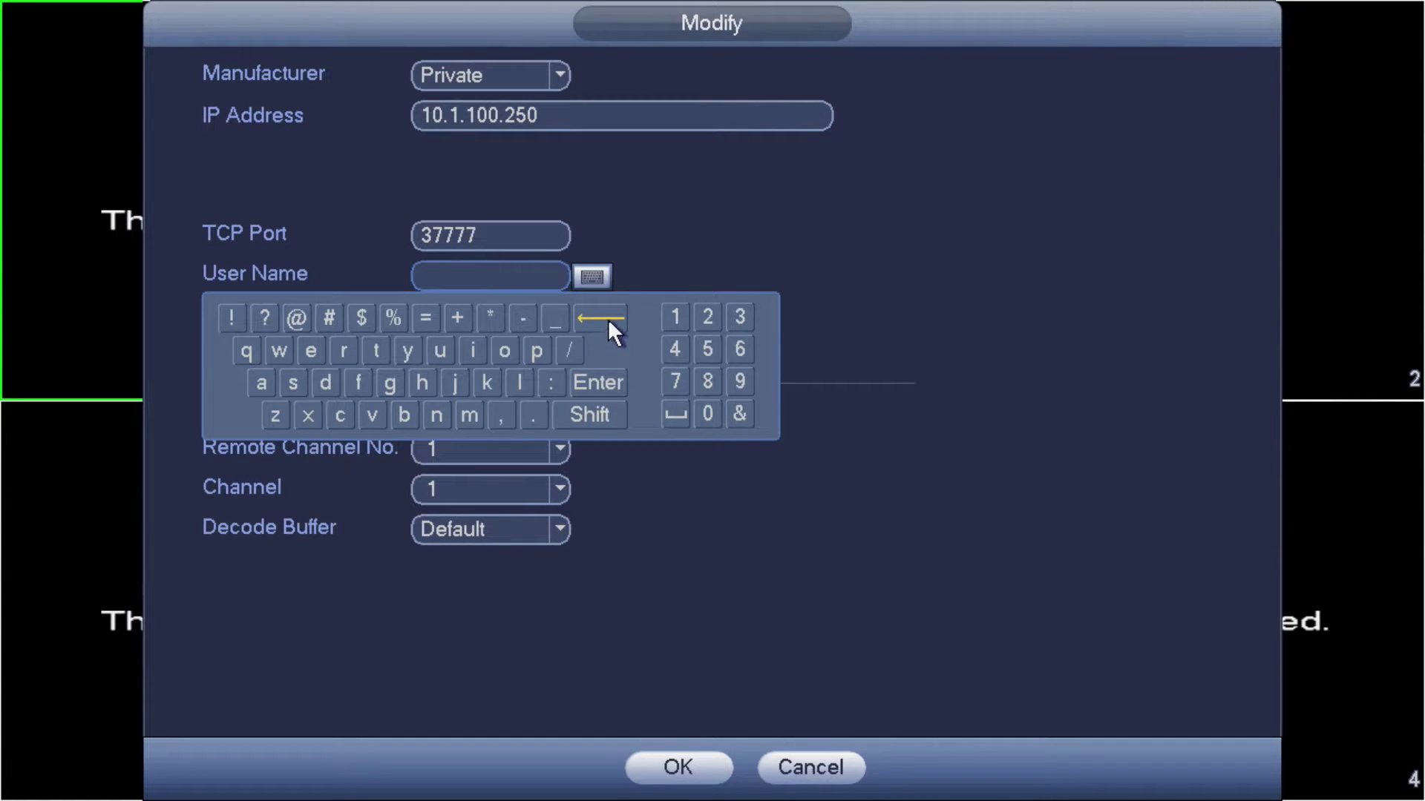
pyautogui.click(291, 383)
pyautogui.click(535, 354)
pyautogui.click(504, 350)
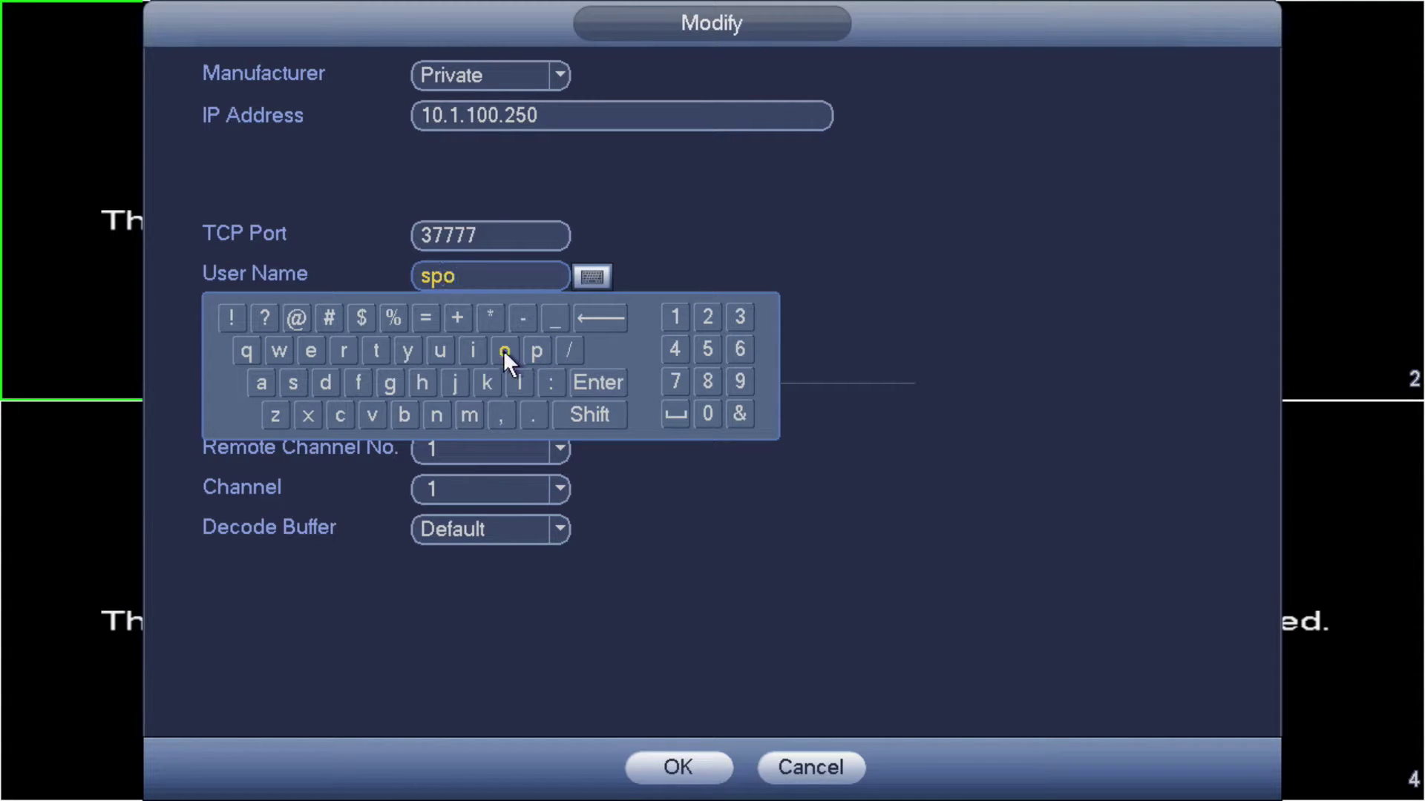
pyautogui.click(402, 254)
# Replace the channel 1 device's password with the password of the spot account
pyautogui.click(531, 324)
pyautogui.click(617, 360)
pyautogui.click(617, 359)
pyautogui.click(617, 359)
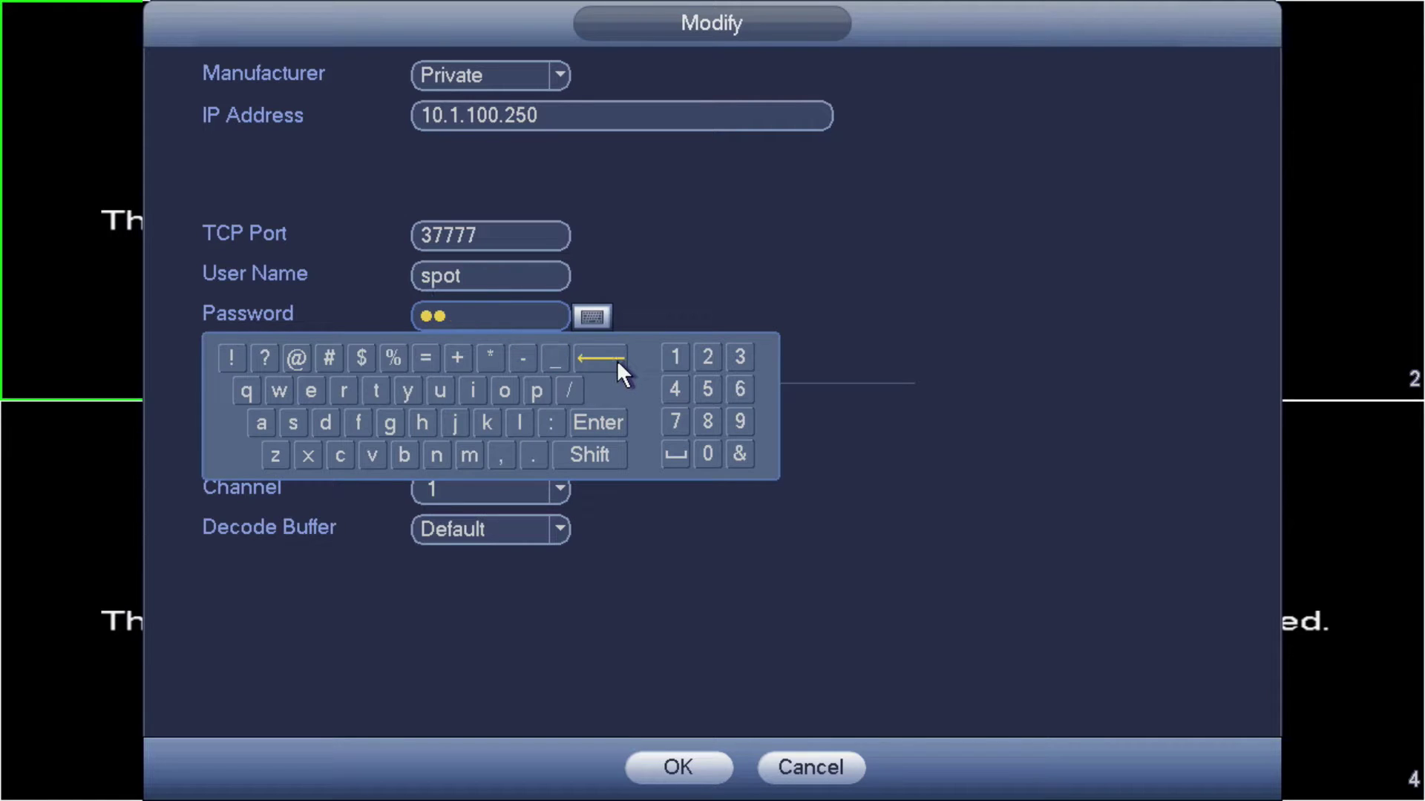
pyautogui.click(616, 359)
pyautogui.click(617, 359)
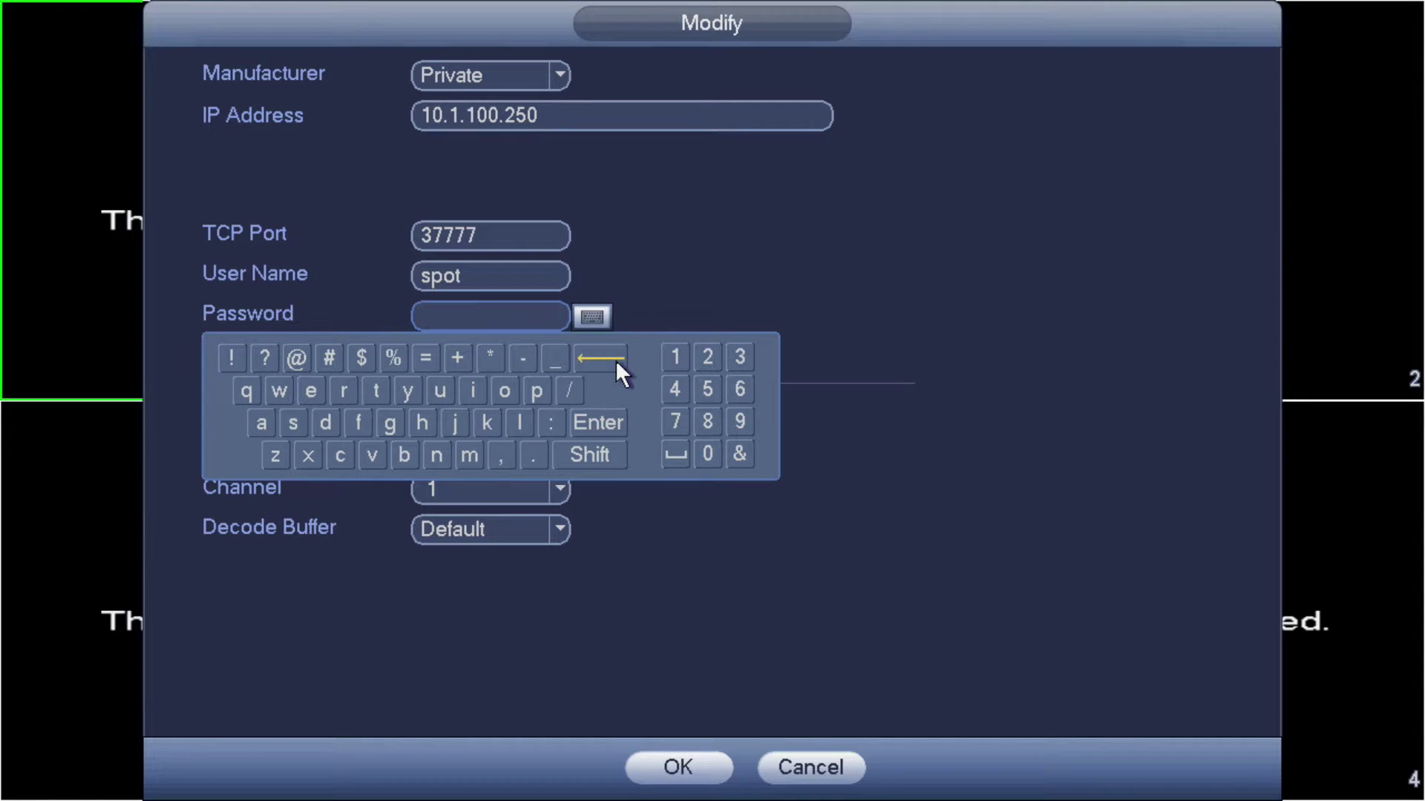
pyautogui.click(244, 387)
pyautogui.click(244, 387)
pyautogui.click(245, 389)
pyautogui.click(245, 389)
pyautogui.click(244, 389)
pyautogui.click(244, 388)
pyautogui.click(244, 389)
pyautogui.click(243, 390)
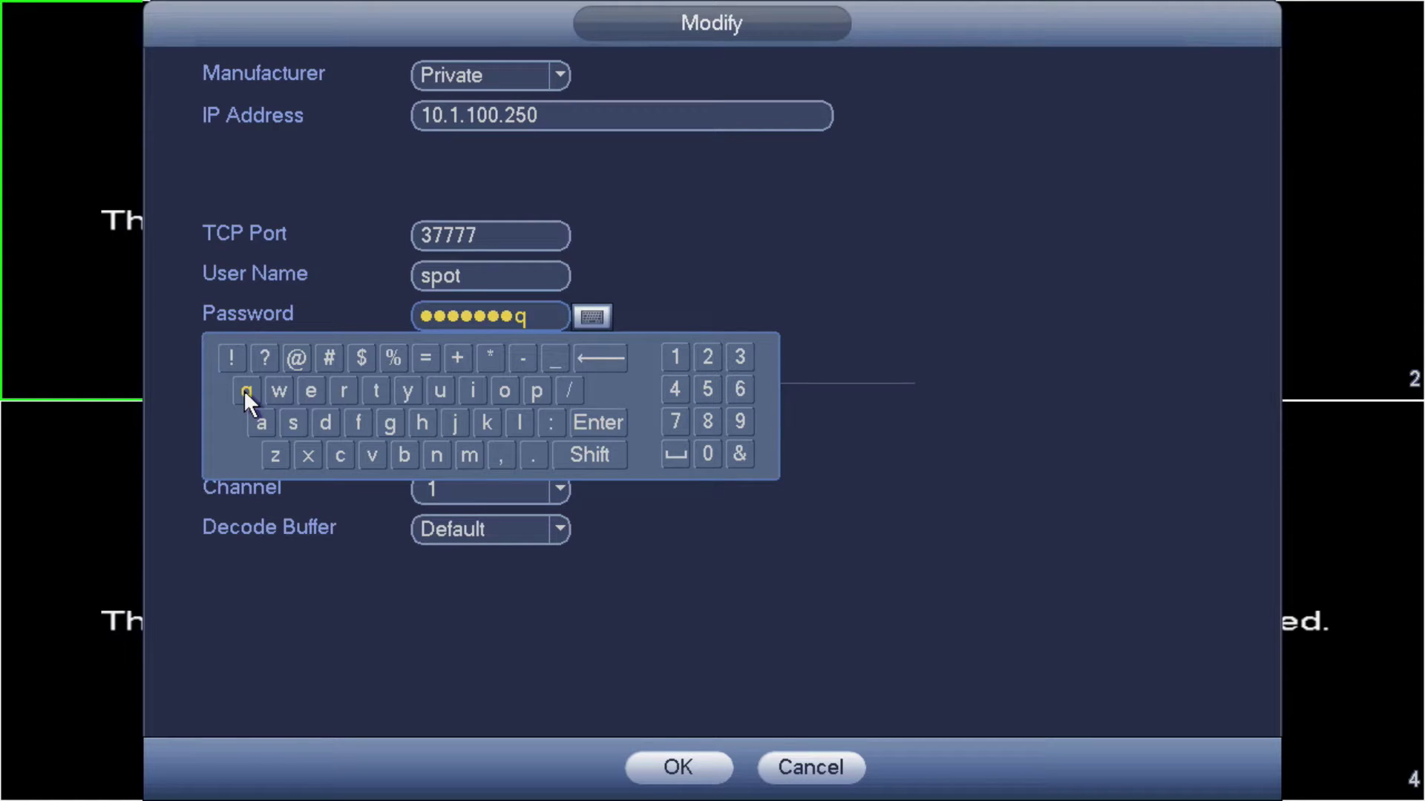
pyautogui.click(674, 356)
pyautogui.click(689, 305)
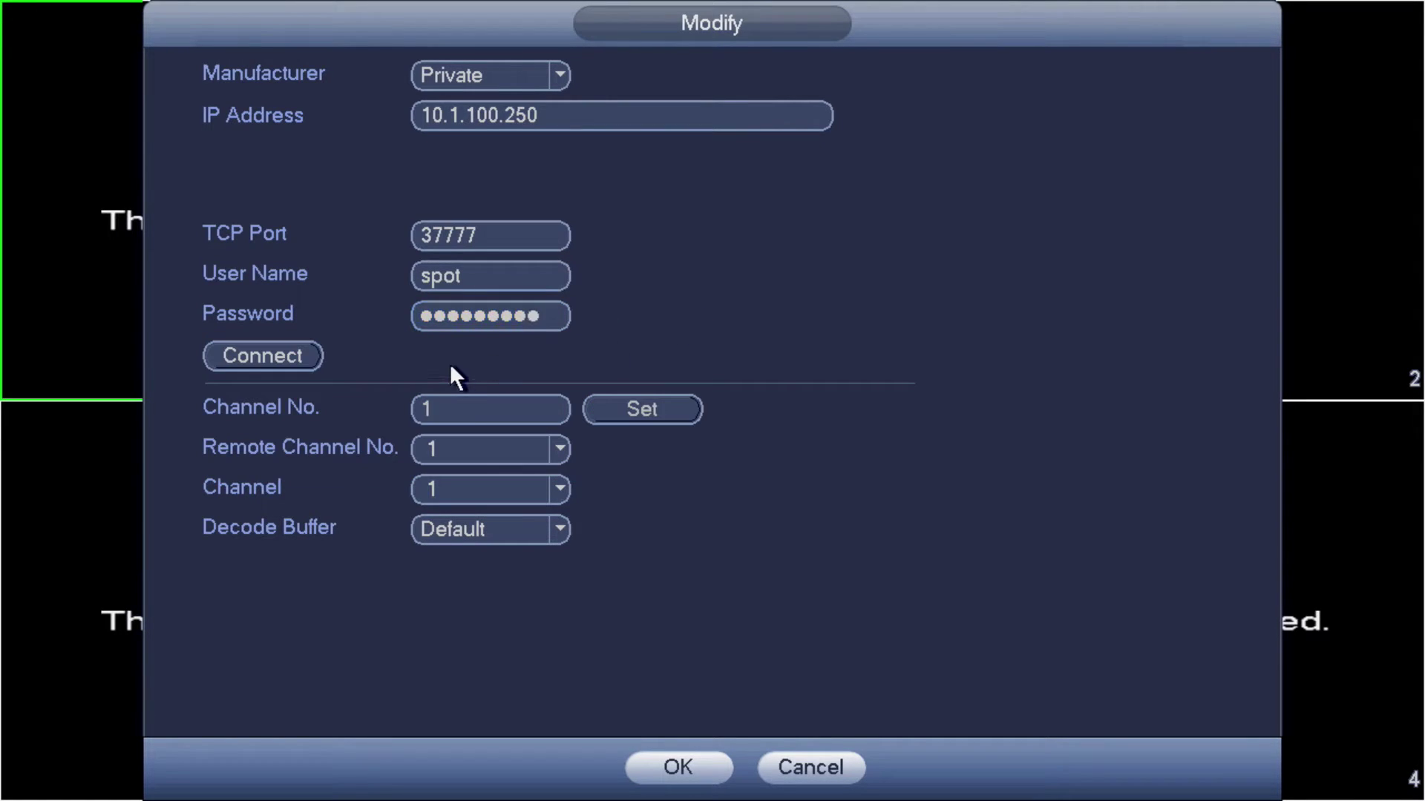
# Connect the channel 1 device to the NVR, set its remote channel number to 2, and save the modification
pyautogui.click(301, 354)
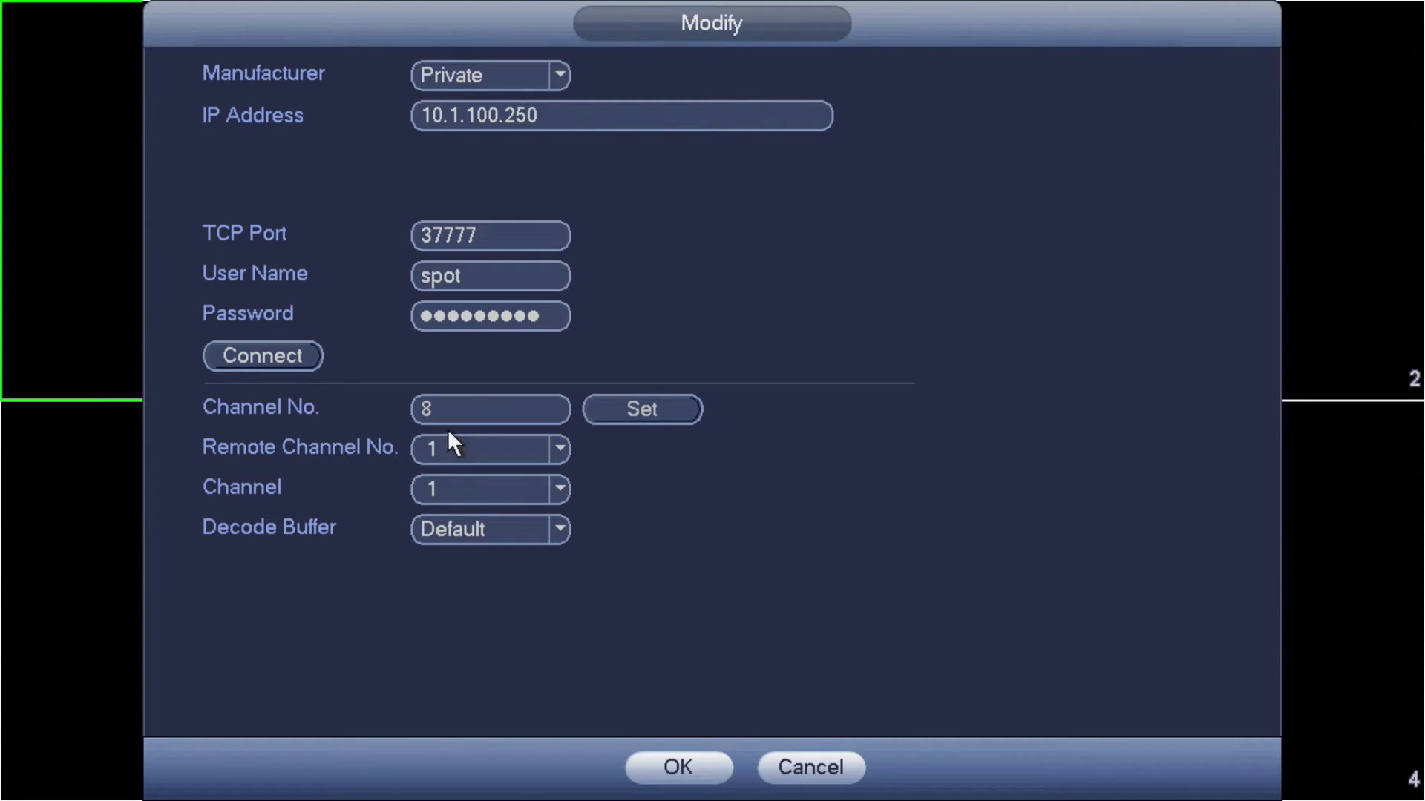
pyautogui.click(476, 448)
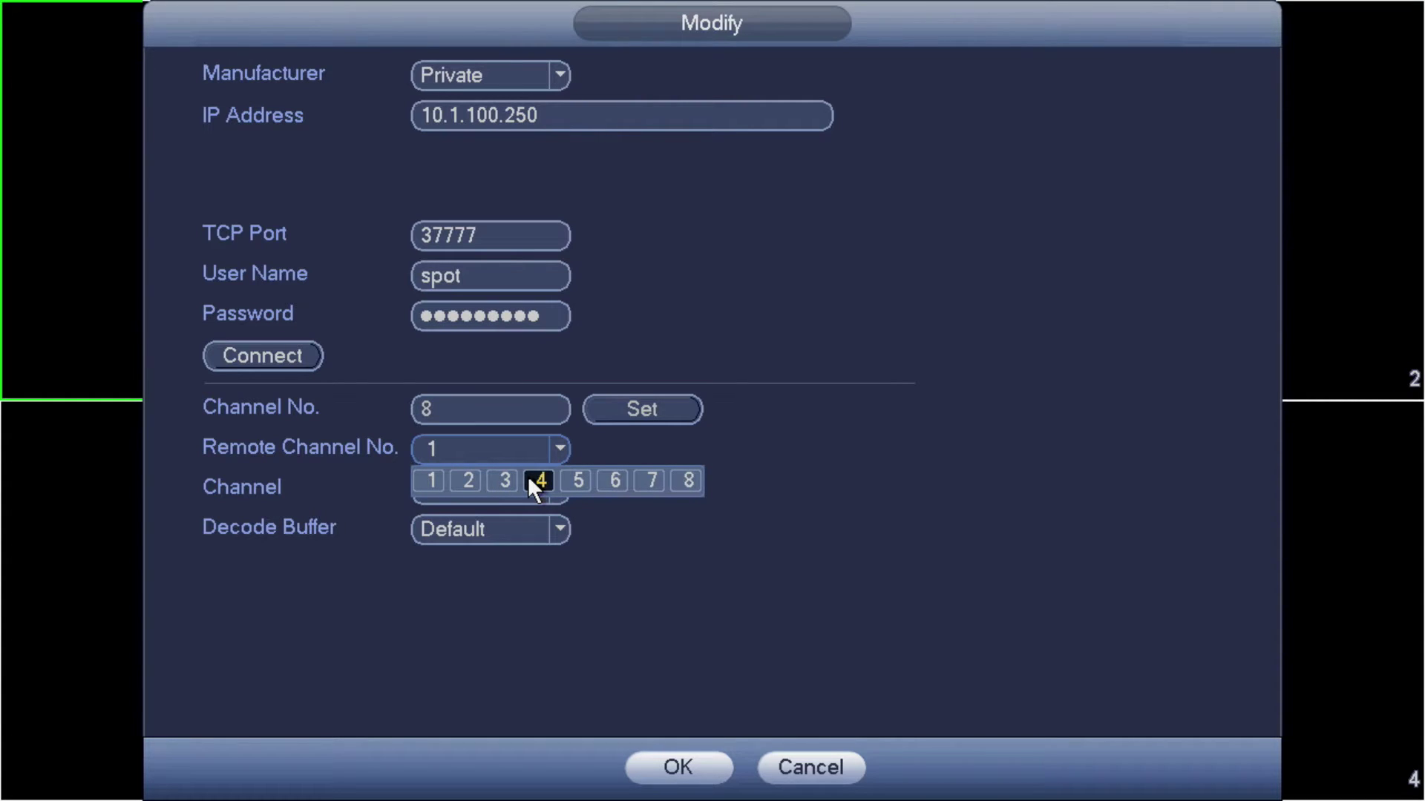
pyautogui.click(475, 483)
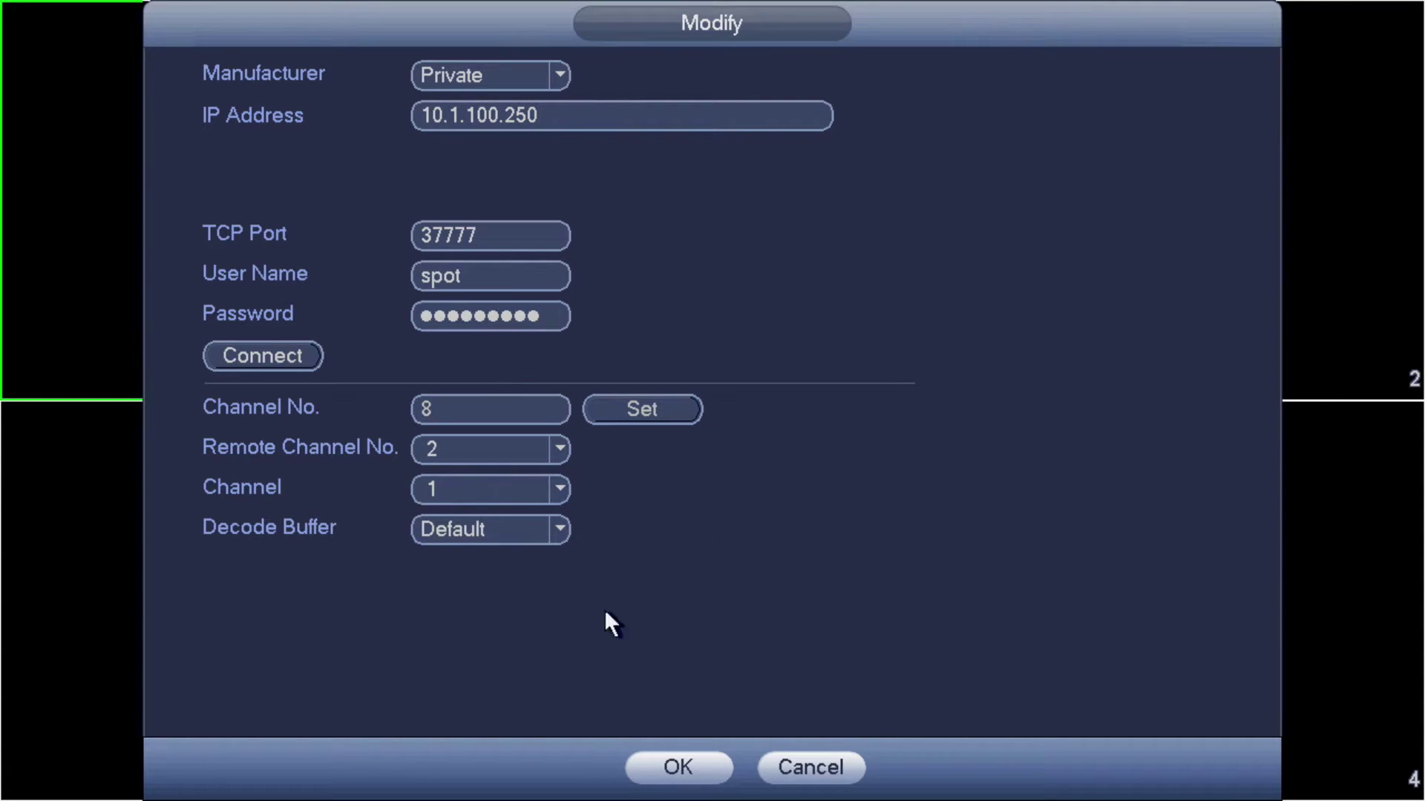
pyautogui.click(689, 757)
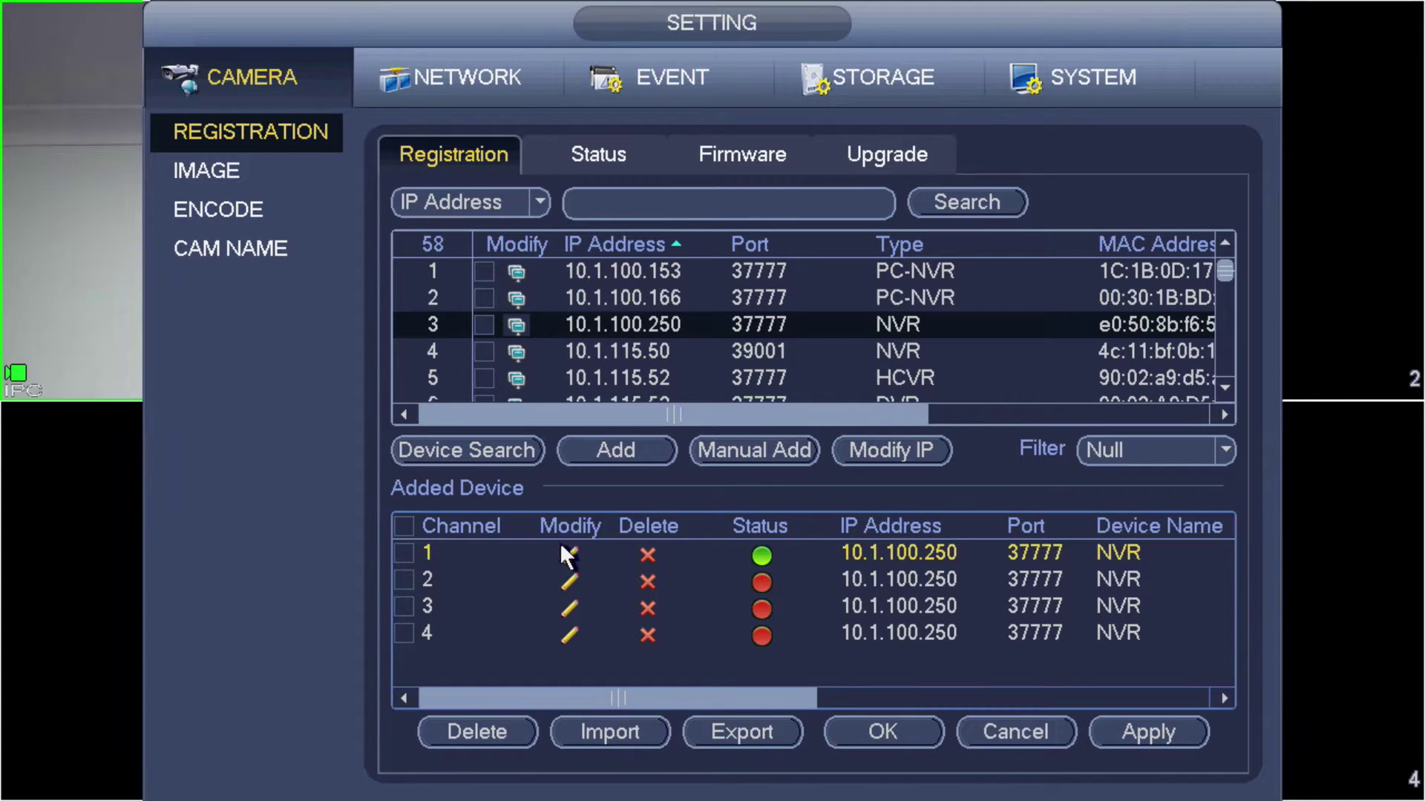
# Modify the added device on channel 2 and replace its user name with spot
pyautogui.click(570, 578)
pyautogui.click(541, 271)
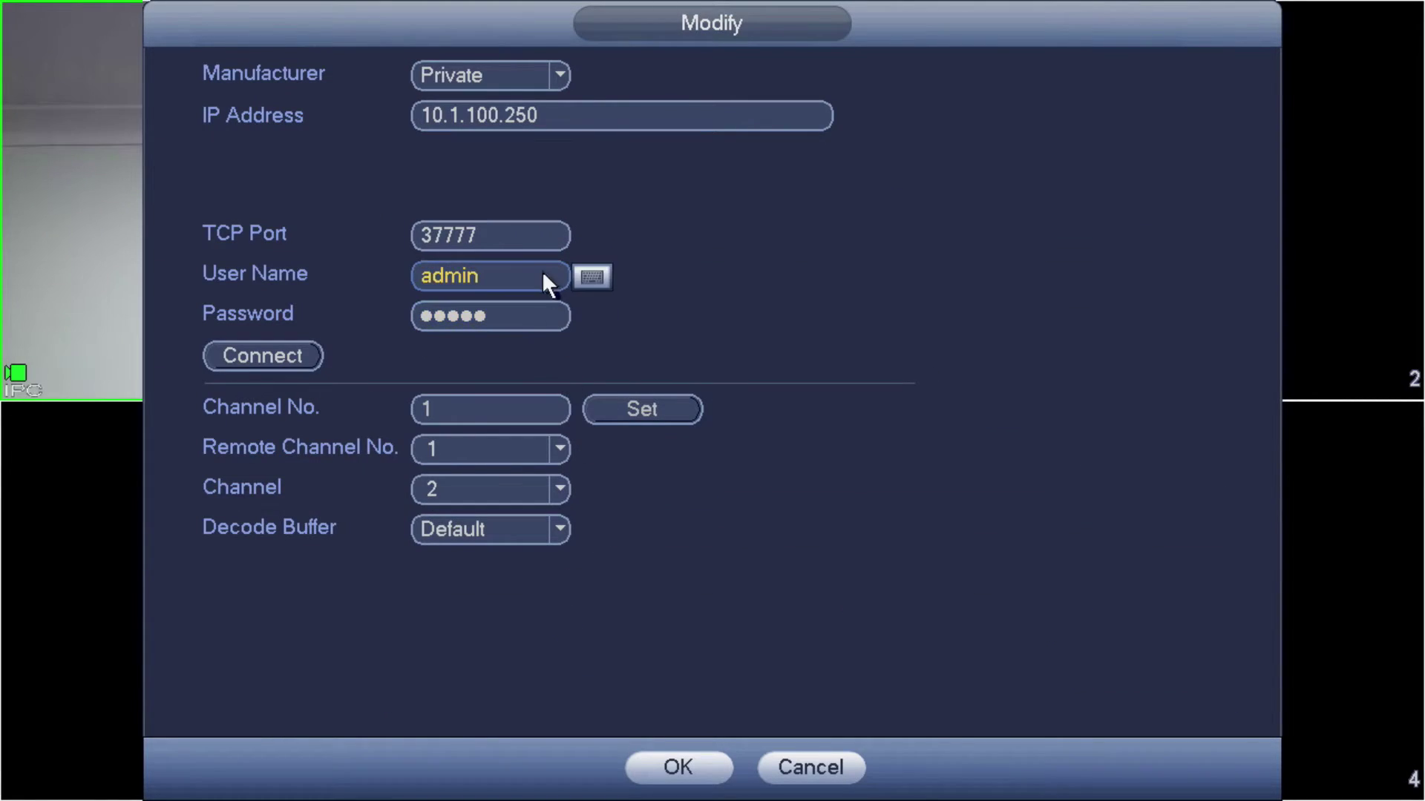
pyautogui.click(542, 273)
pyautogui.click(588, 314)
pyautogui.click(590, 316)
pyautogui.click(591, 318)
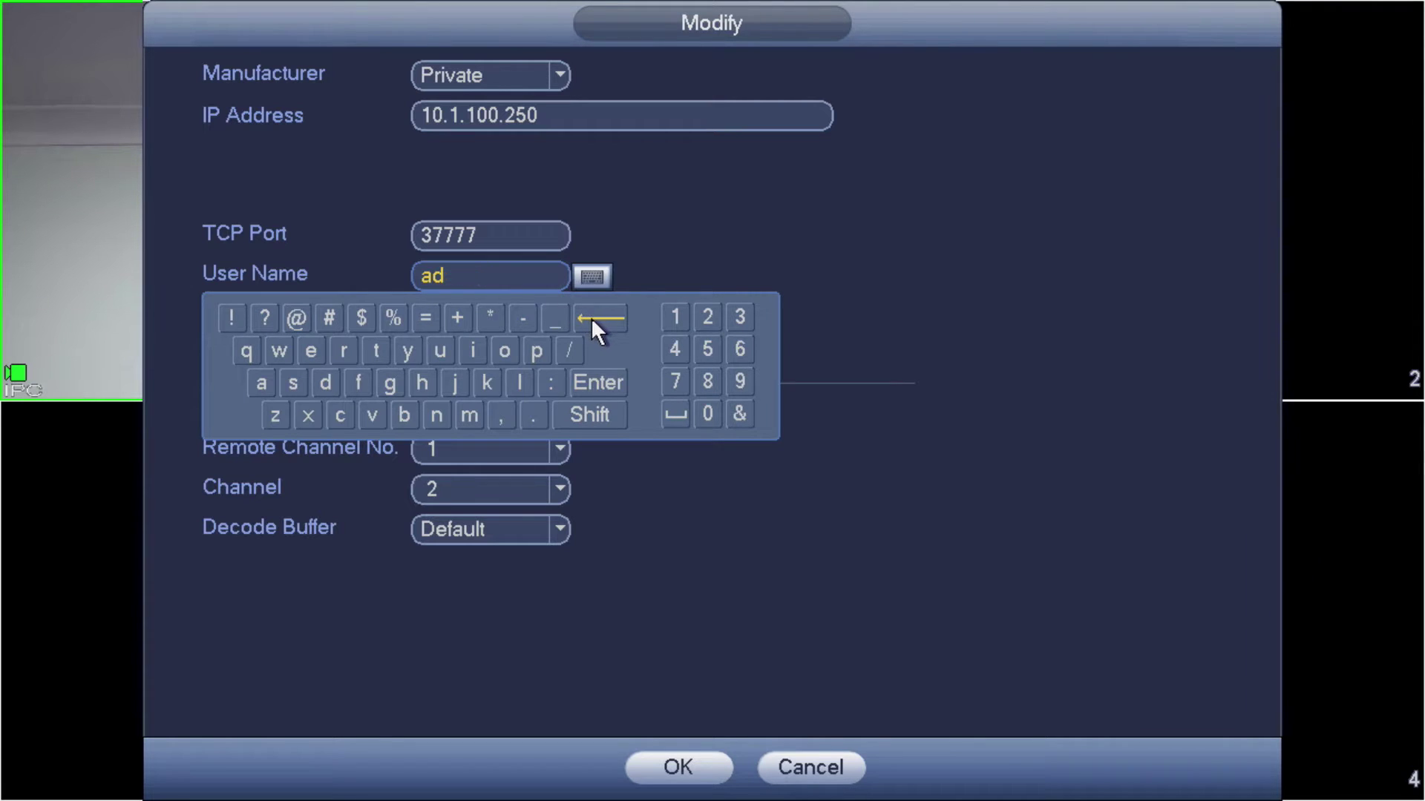
pyautogui.click(597, 321)
pyautogui.click(603, 325)
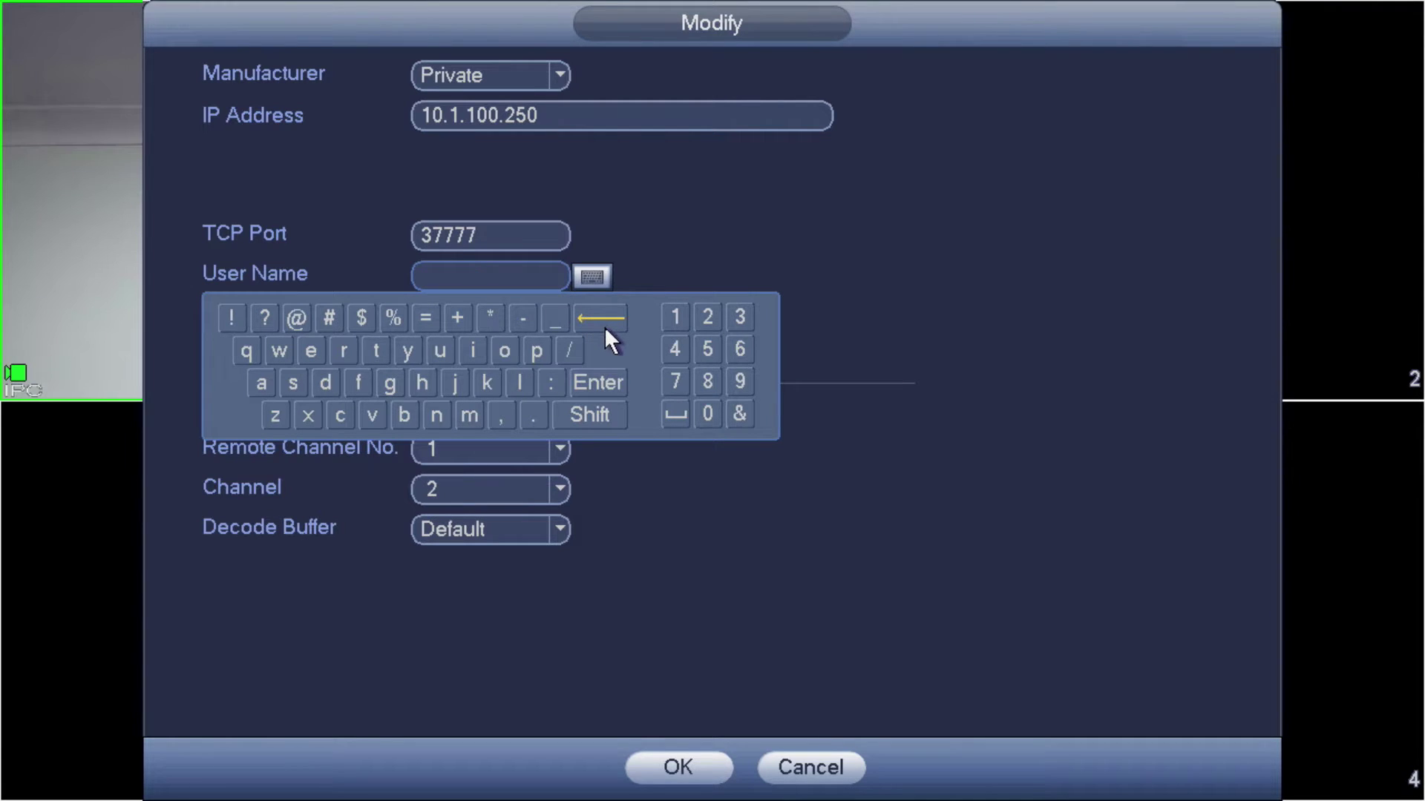
pyautogui.click(291, 381)
pyautogui.click(537, 355)
pyautogui.click(508, 353)
pyautogui.click(380, 345)
pyautogui.click(416, 247)
# Replace the channel 2 device's password with the password of the spot account
pyautogui.click(532, 327)
pyautogui.click(608, 354)
pyautogui.click(609, 354)
pyautogui.click(610, 354)
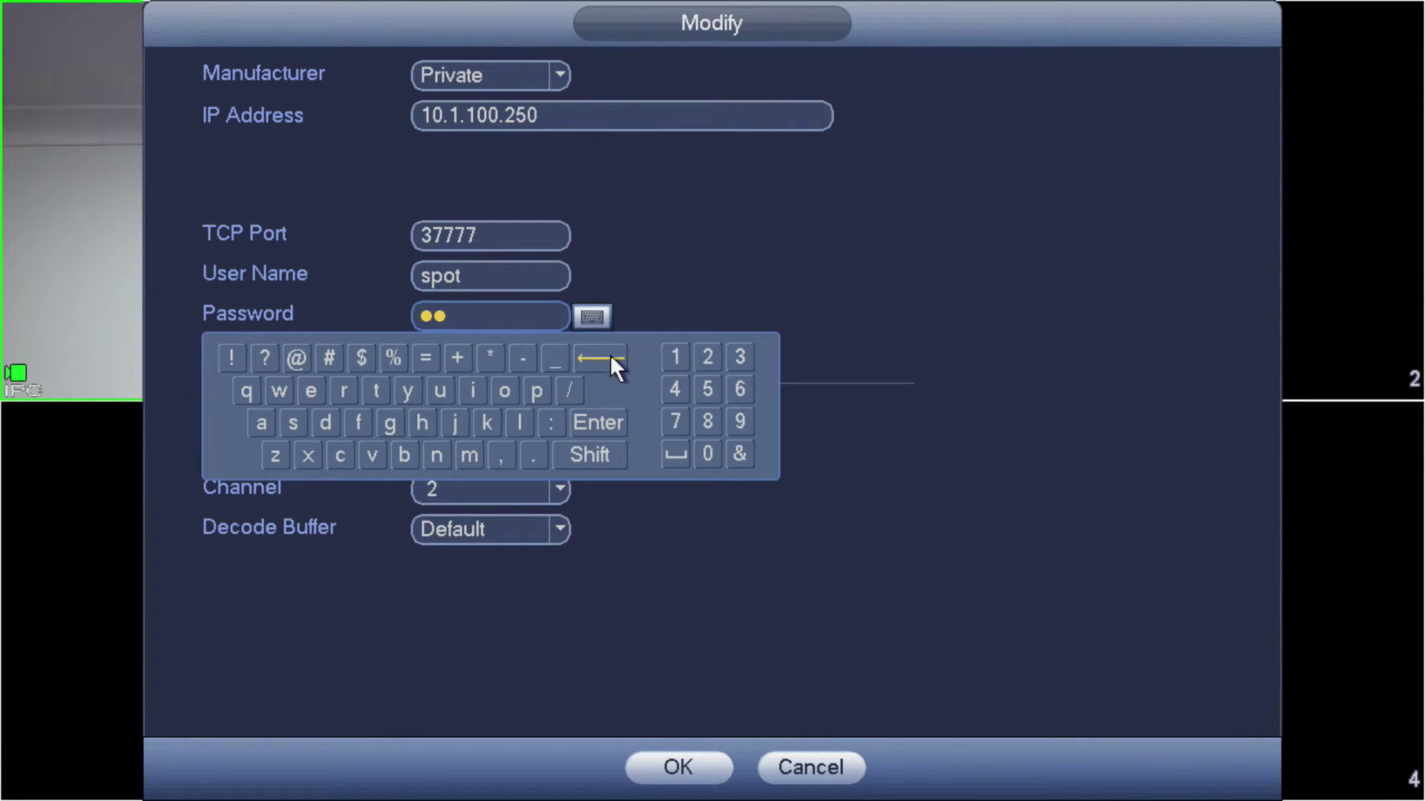
pyautogui.click(611, 358)
pyautogui.click(611, 361)
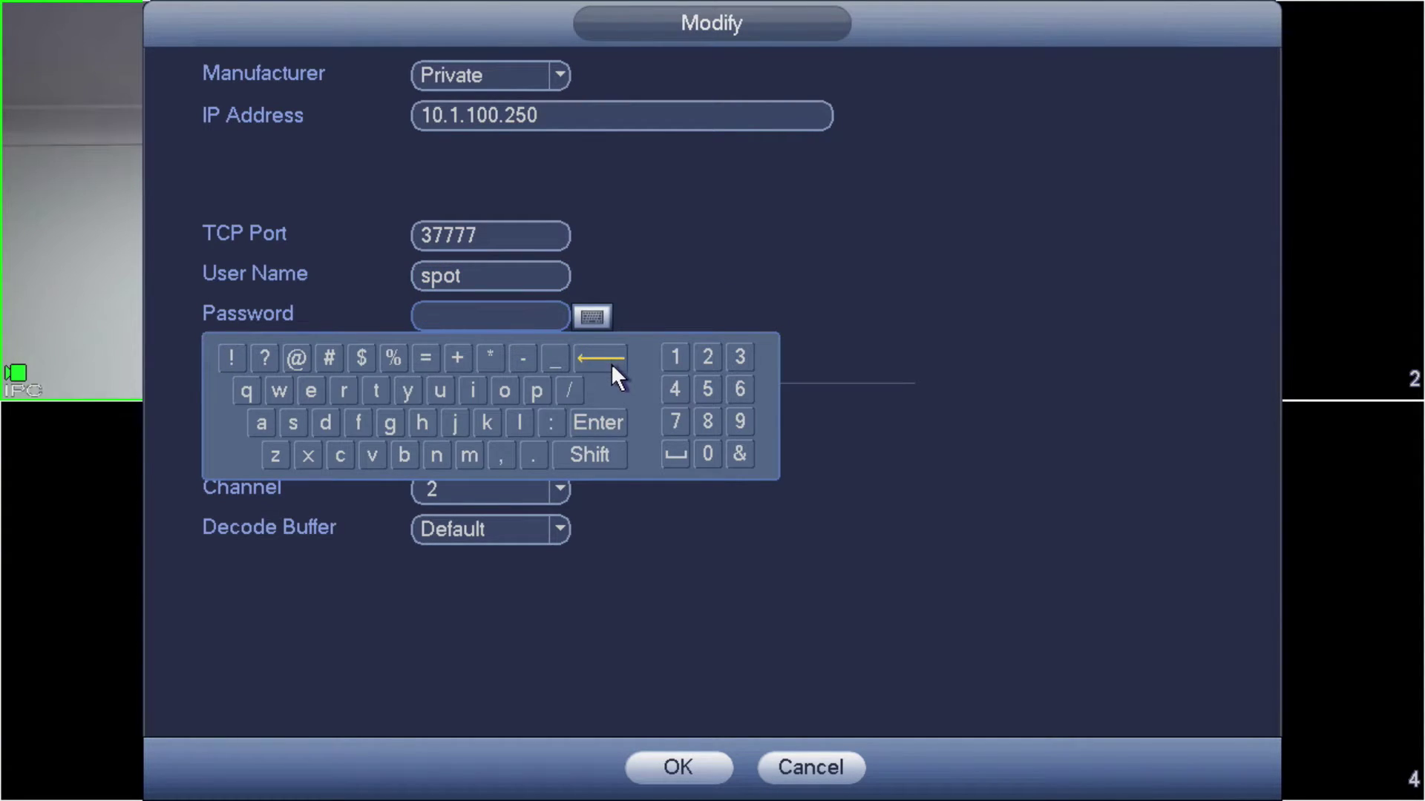
pyautogui.click(251, 382)
pyautogui.click(251, 381)
pyautogui.click(252, 382)
pyautogui.click(255, 383)
pyautogui.click(256, 383)
pyautogui.click(255, 385)
pyautogui.click(255, 384)
pyautogui.click(255, 384)
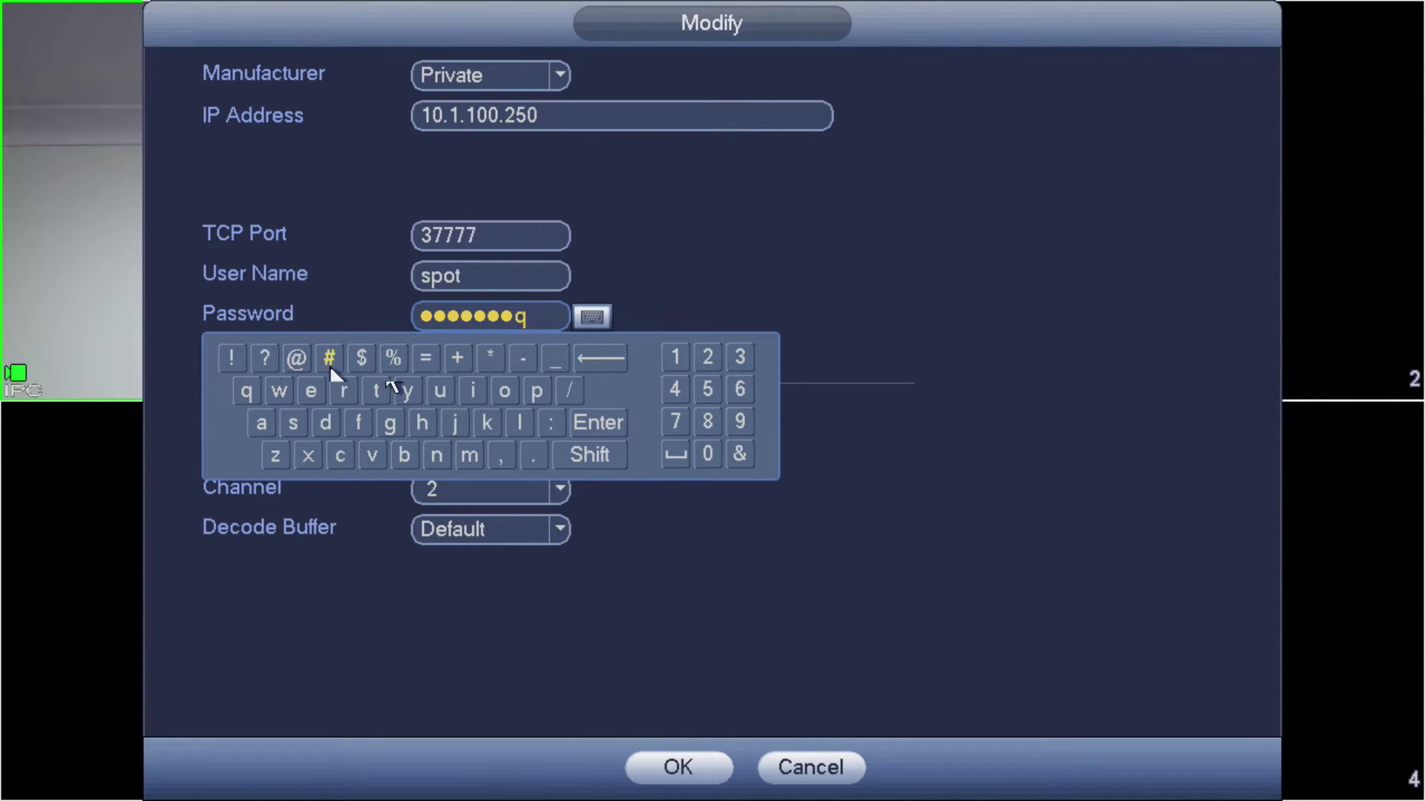
pyautogui.click(671, 354)
pyautogui.click(620, 329)
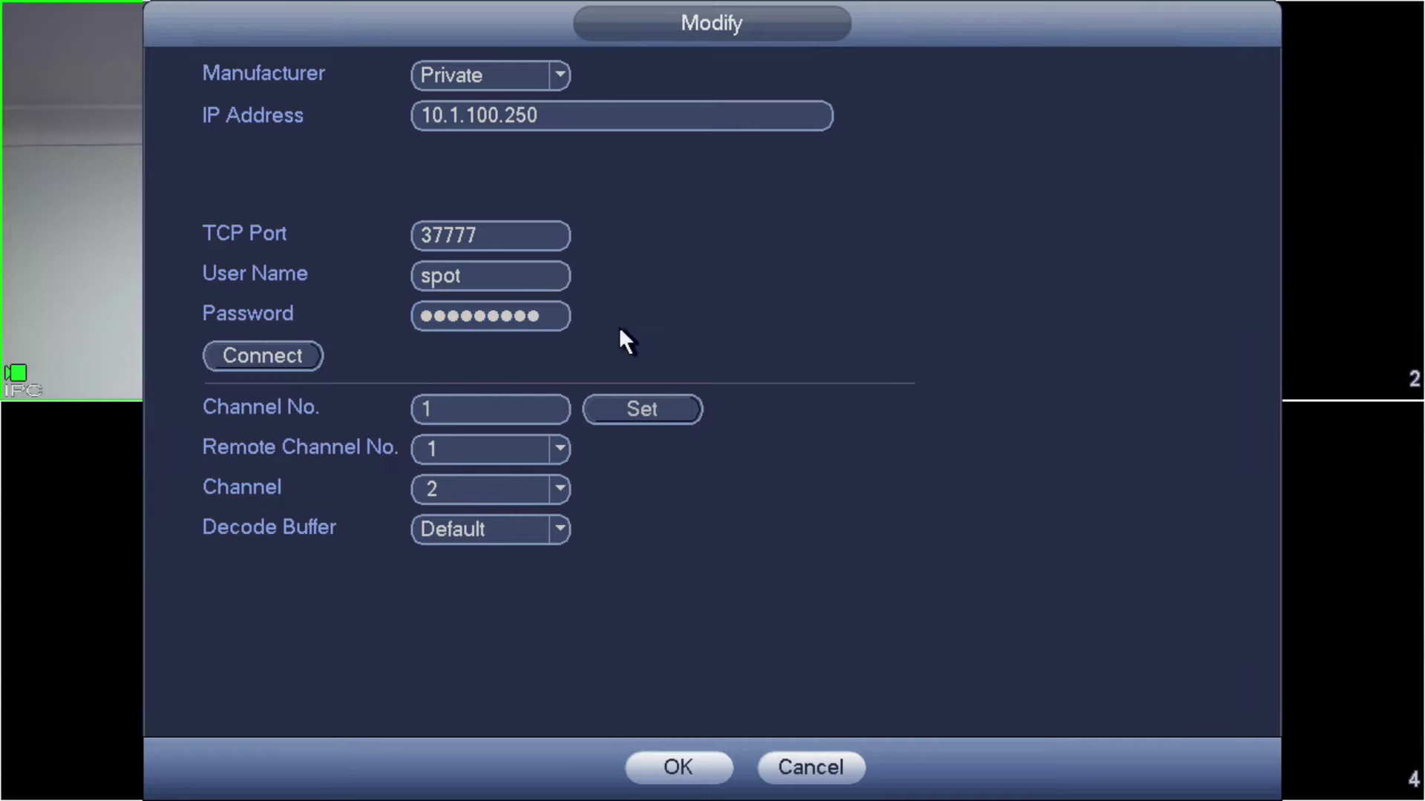
# Connect the channel 2 device to the NVR, set its remote channel number to 3, and save the modification
pyautogui.click(292, 362)
pyautogui.click(480, 449)
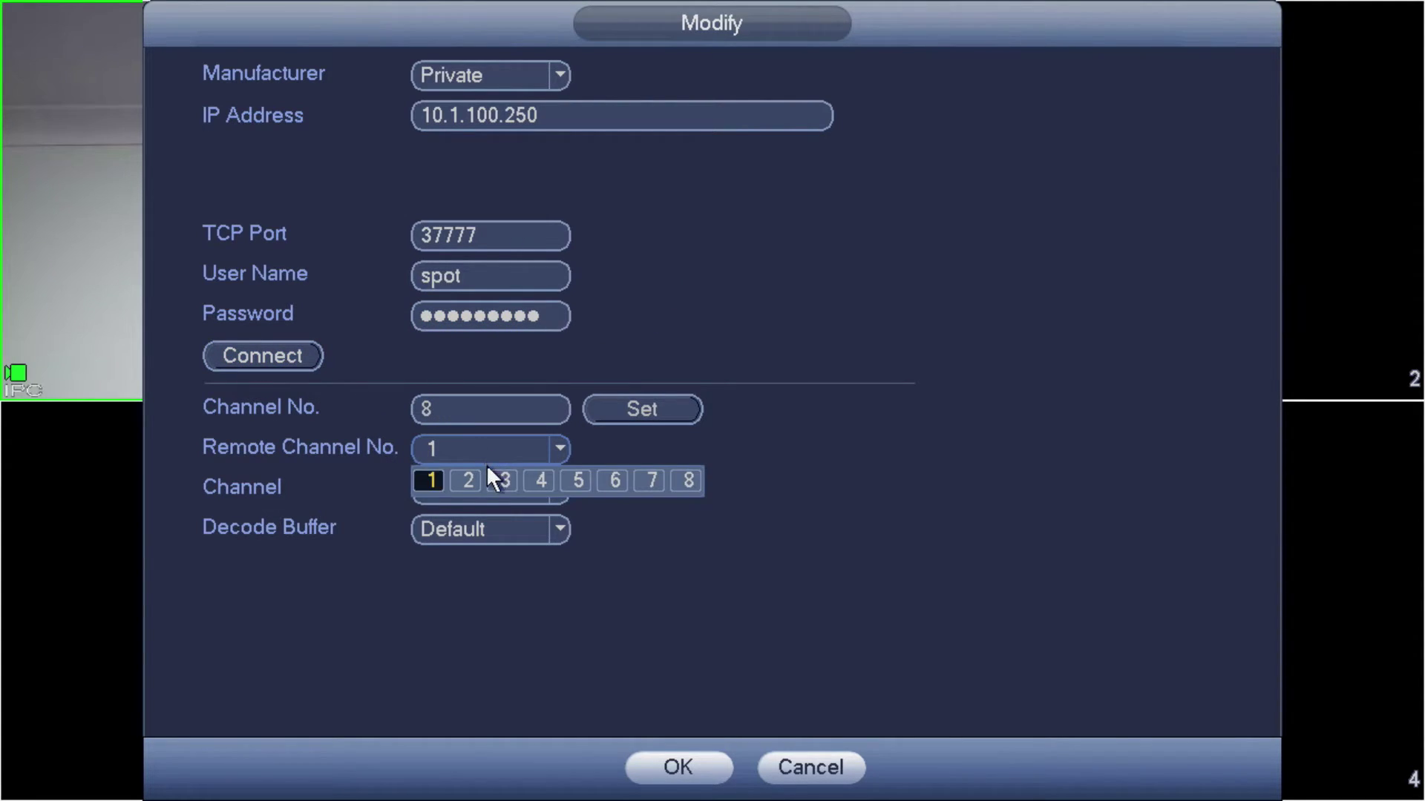
pyautogui.click(509, 477)
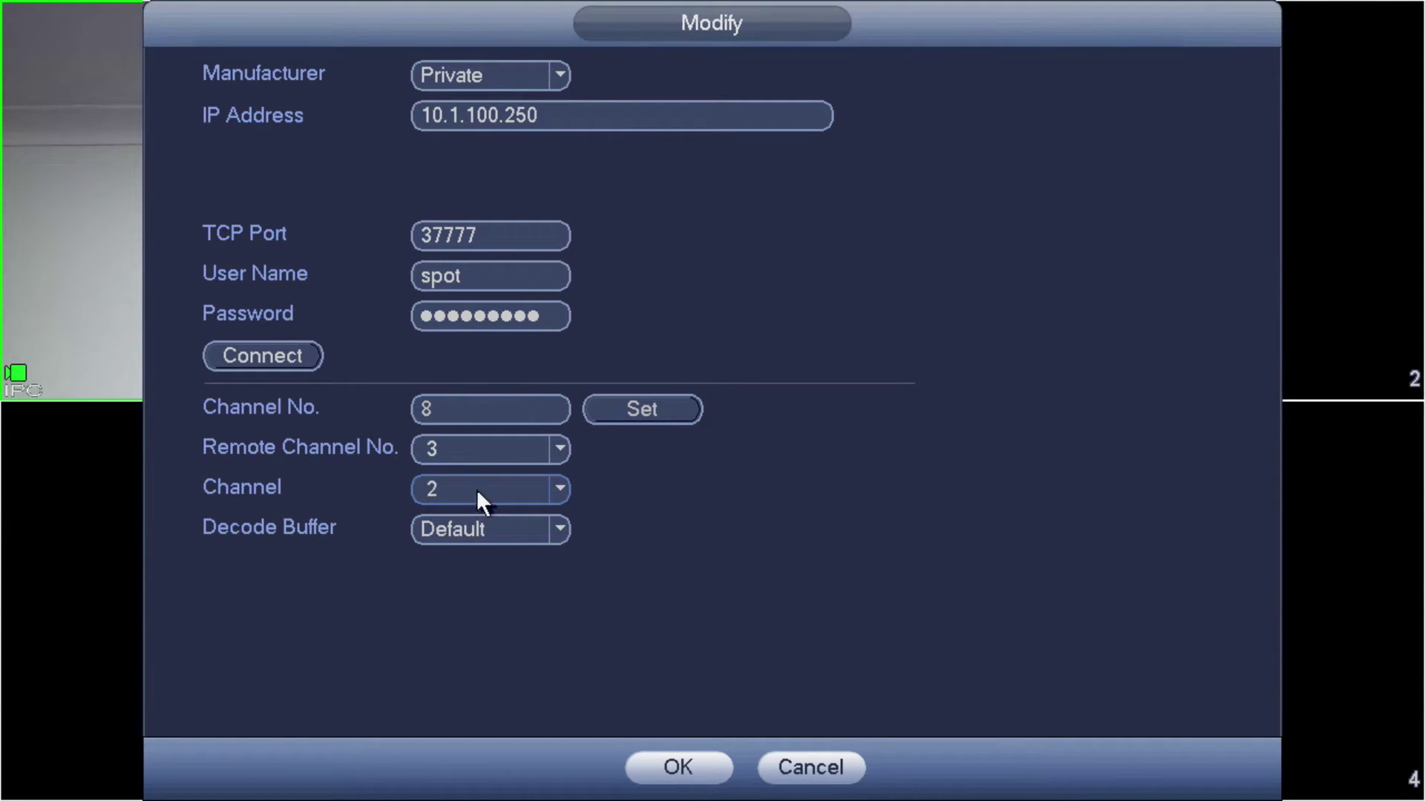
pyautogui.click(710, 758)
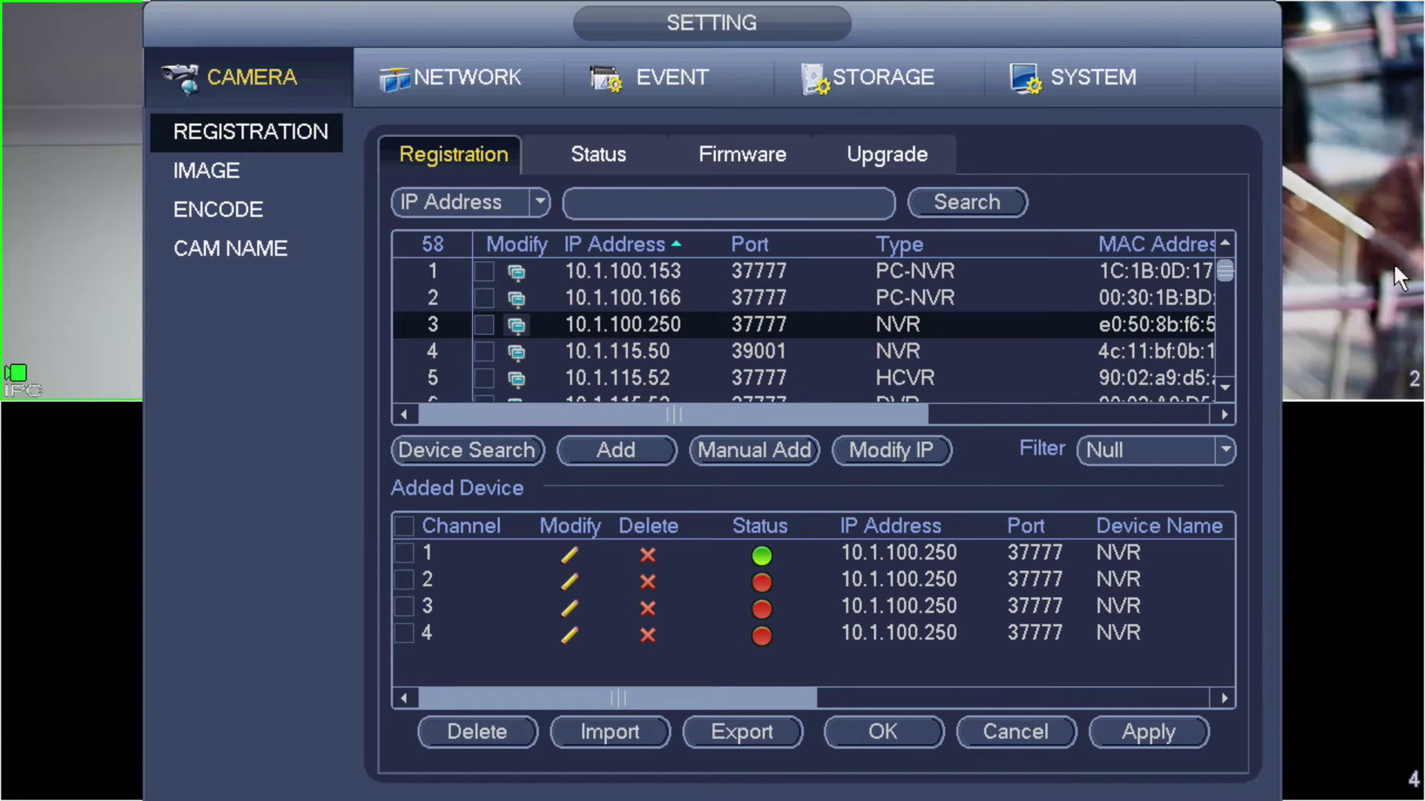
# Modify the added device on channel 3 and replace its user name with spot
pyautogui.click(570, 609)
pyautogui.click(497, 273)
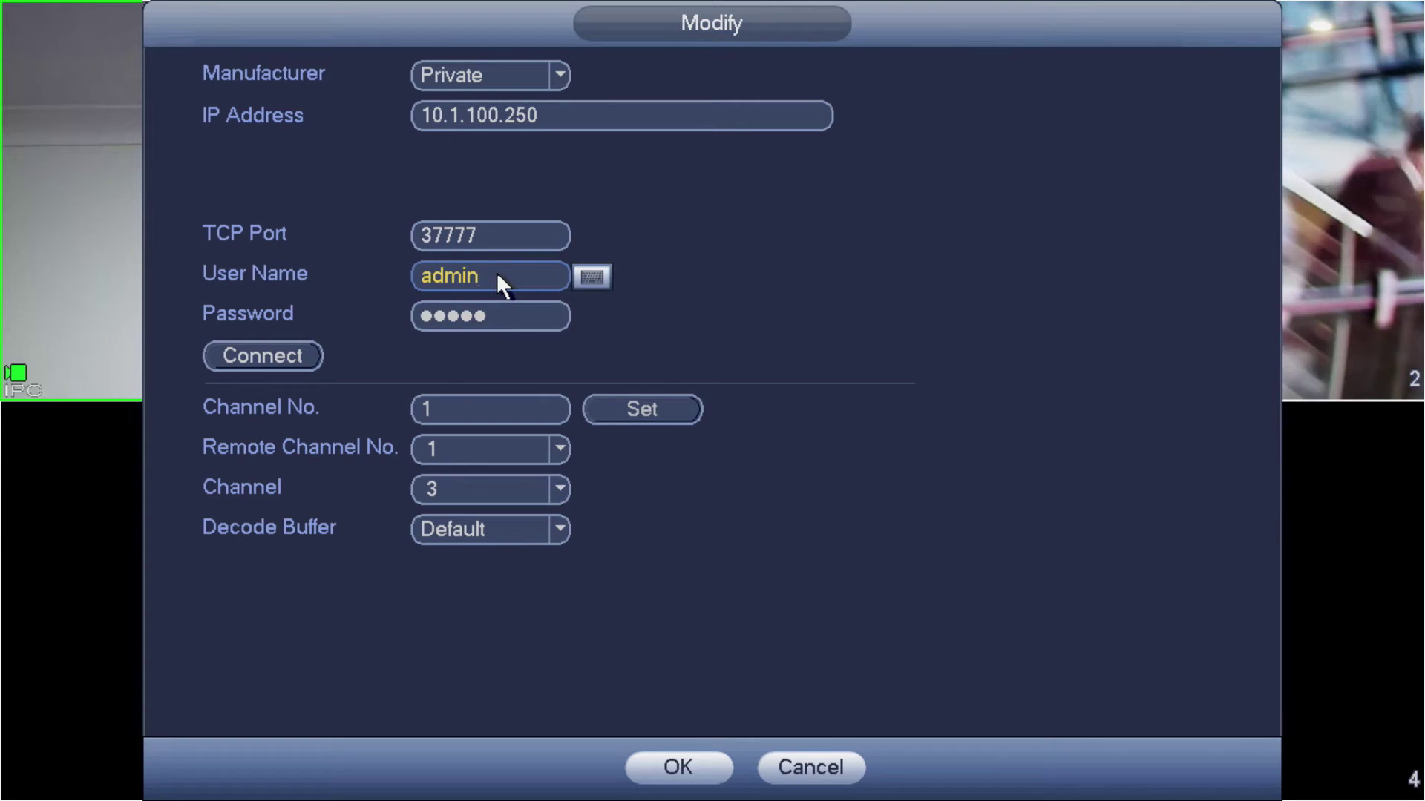
pyautogui.click(594, 317)
pyautogui.click(594, 318)
pyautogui.click(595, 318)
pyautogui.click(595, 318)
pyautogui.click(594, 317)
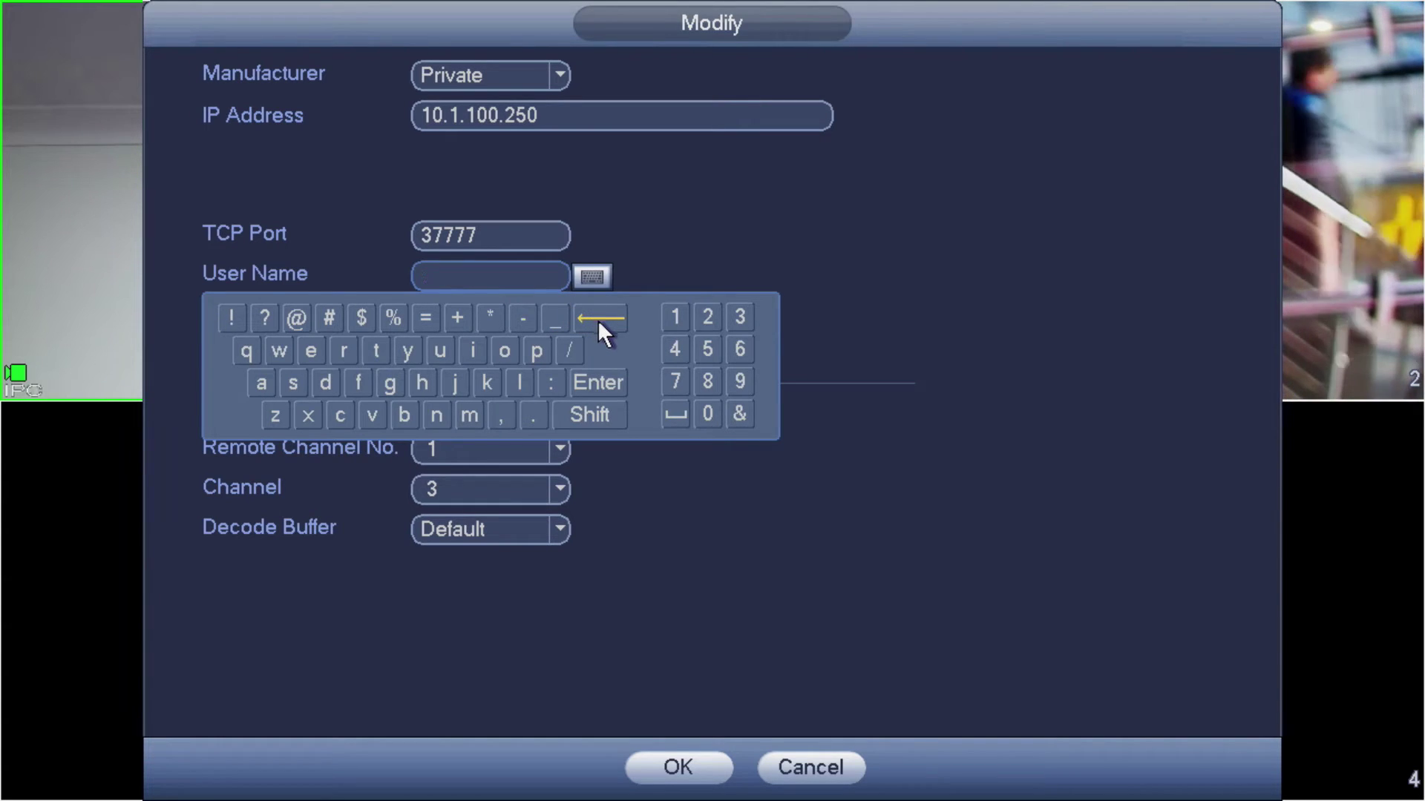
pyautogui.click(293, 383)
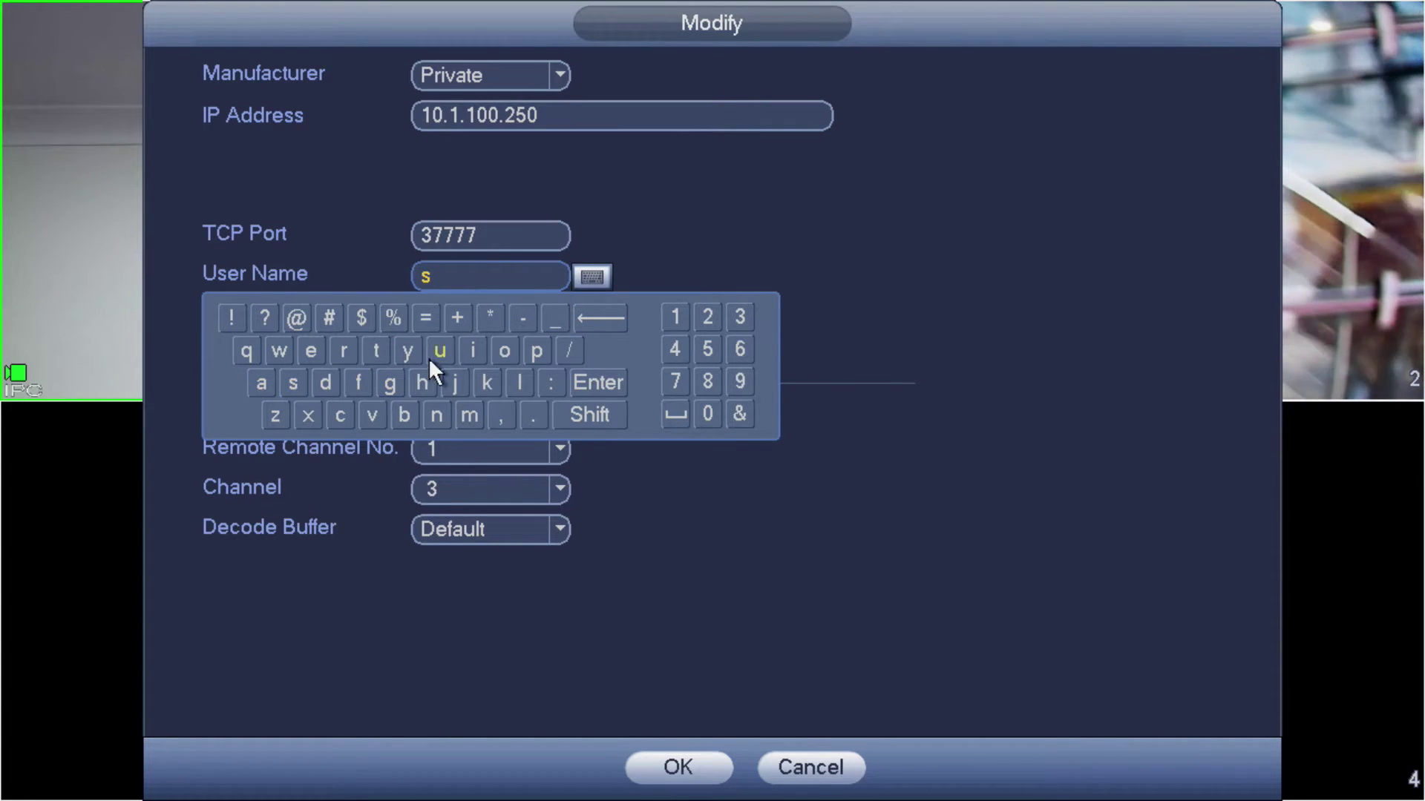
pyautogui.click(537, 351)
pyautogui.click(504, 351)
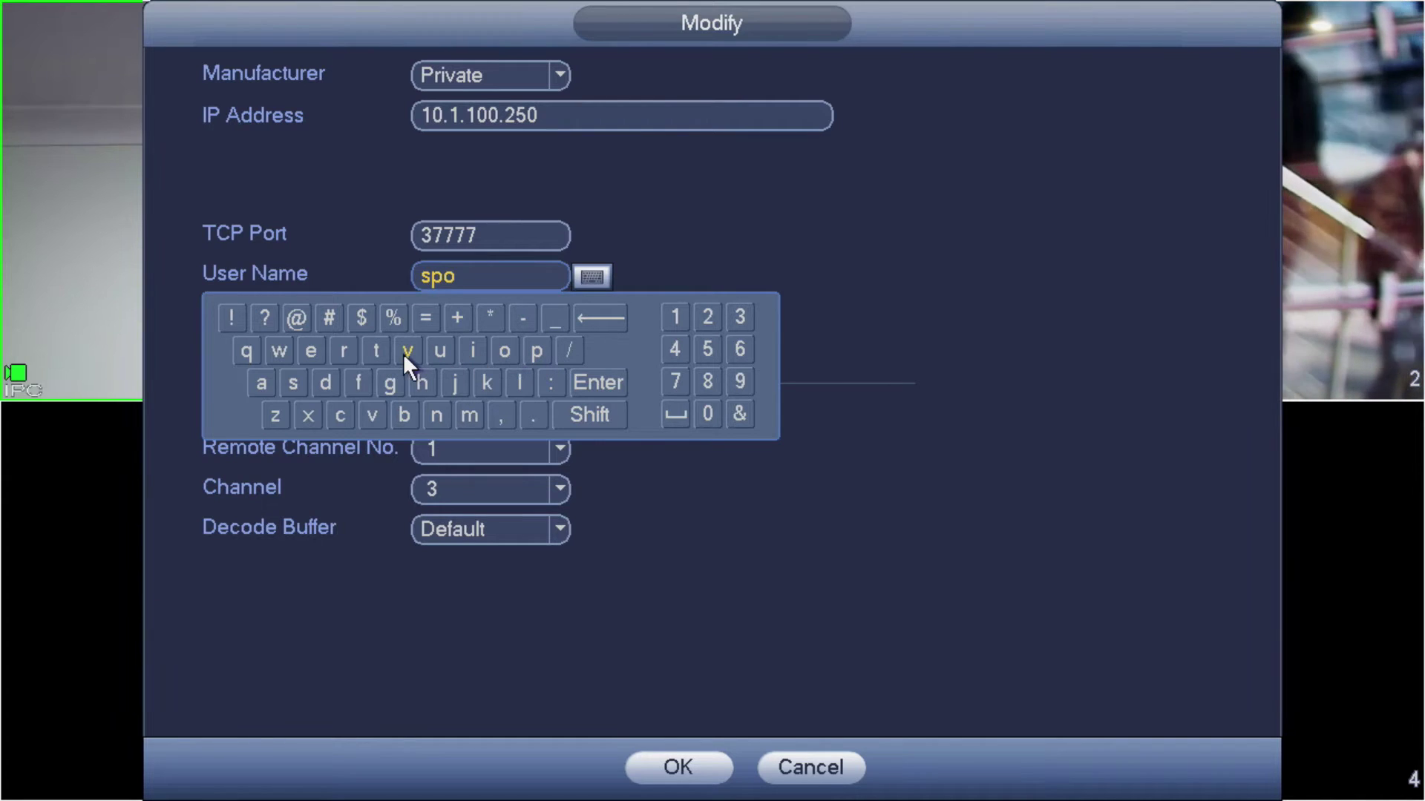
pyautogui.click(378, 352)
pyautogui.click(369, 265)
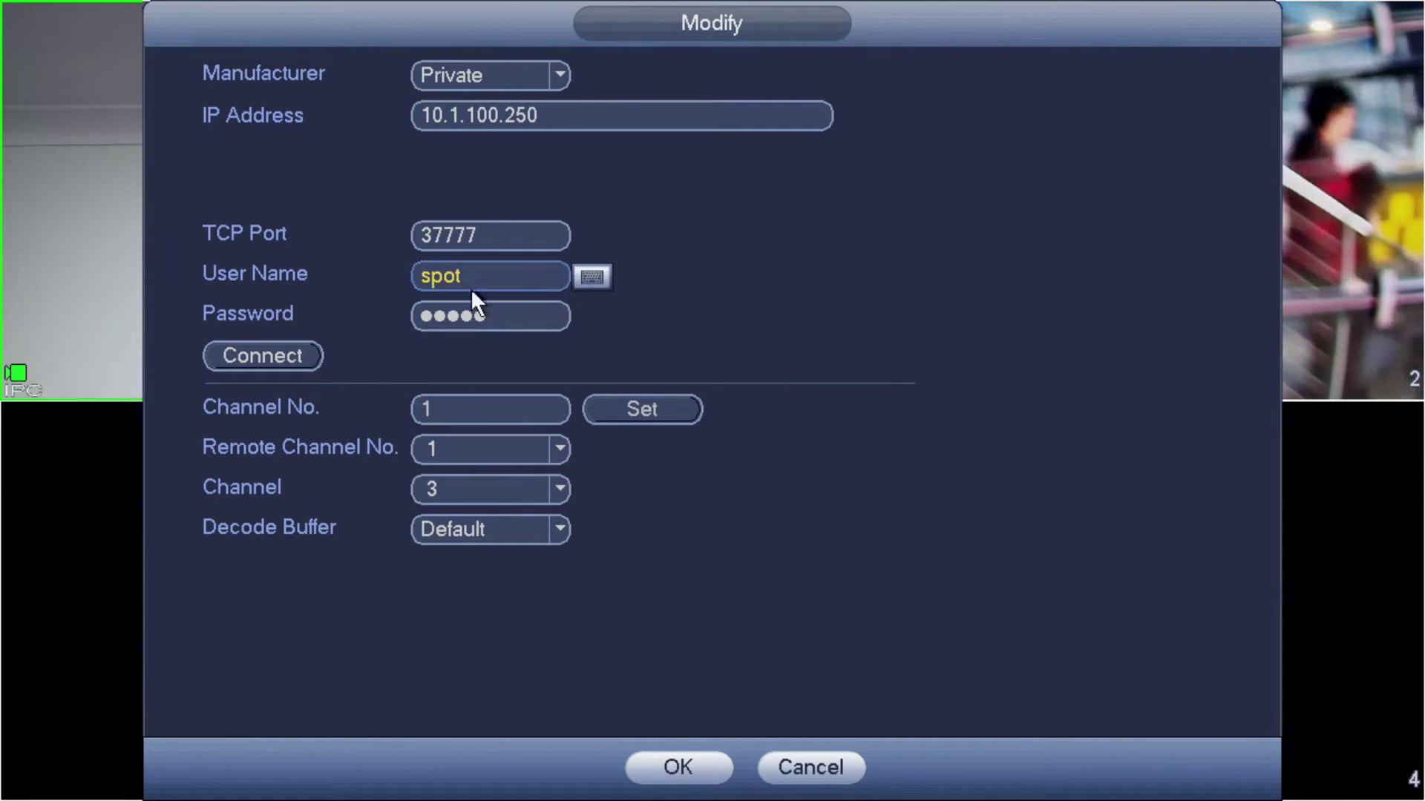
# Replace the channel 3 device's password with the password of the spot account
pyautogui.click(553, 324)
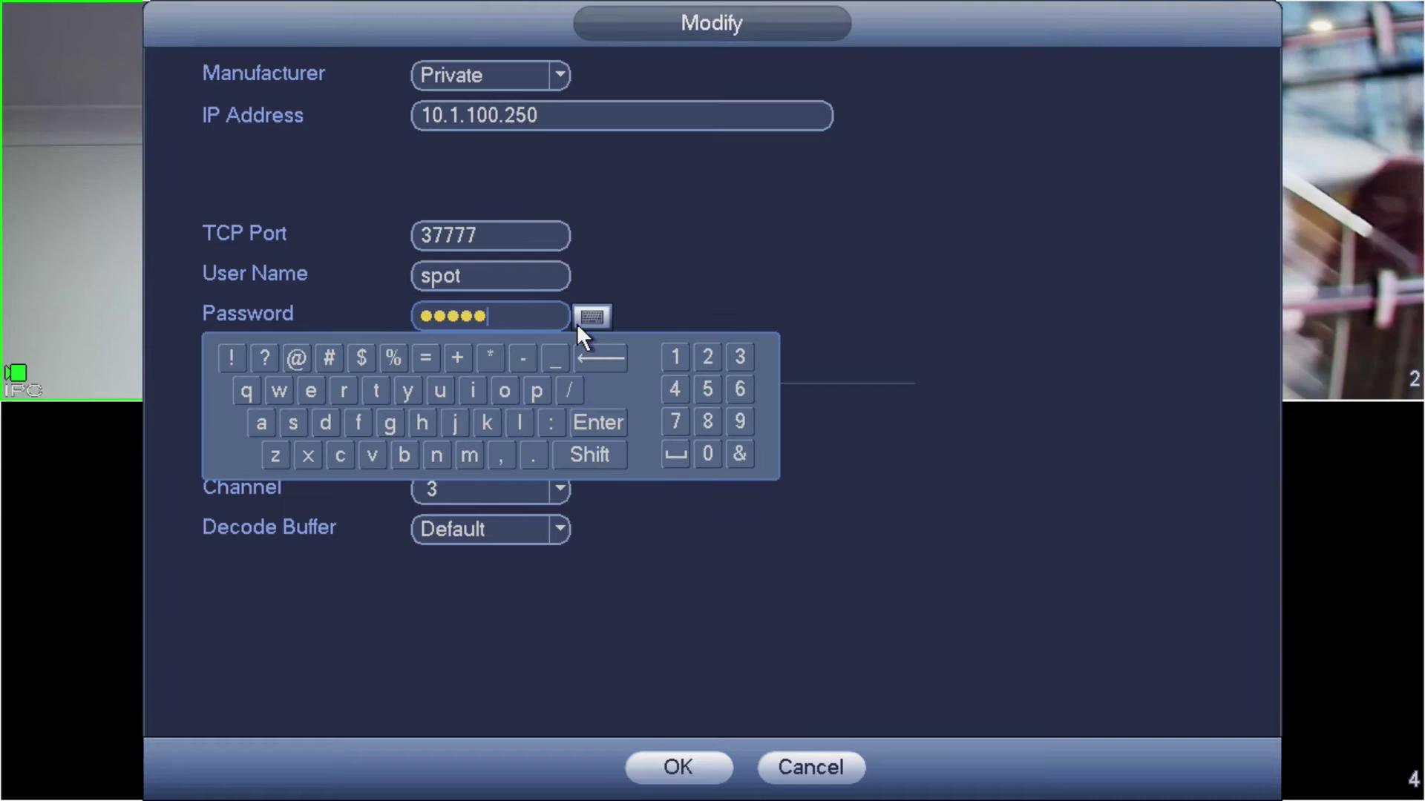
pyautogui.click(592, 359)
pyautogui.click(592, 359)
pyautogui.click(592, 360)
pyautogui.click(594, 360)
pyautogui.click(594, 360)
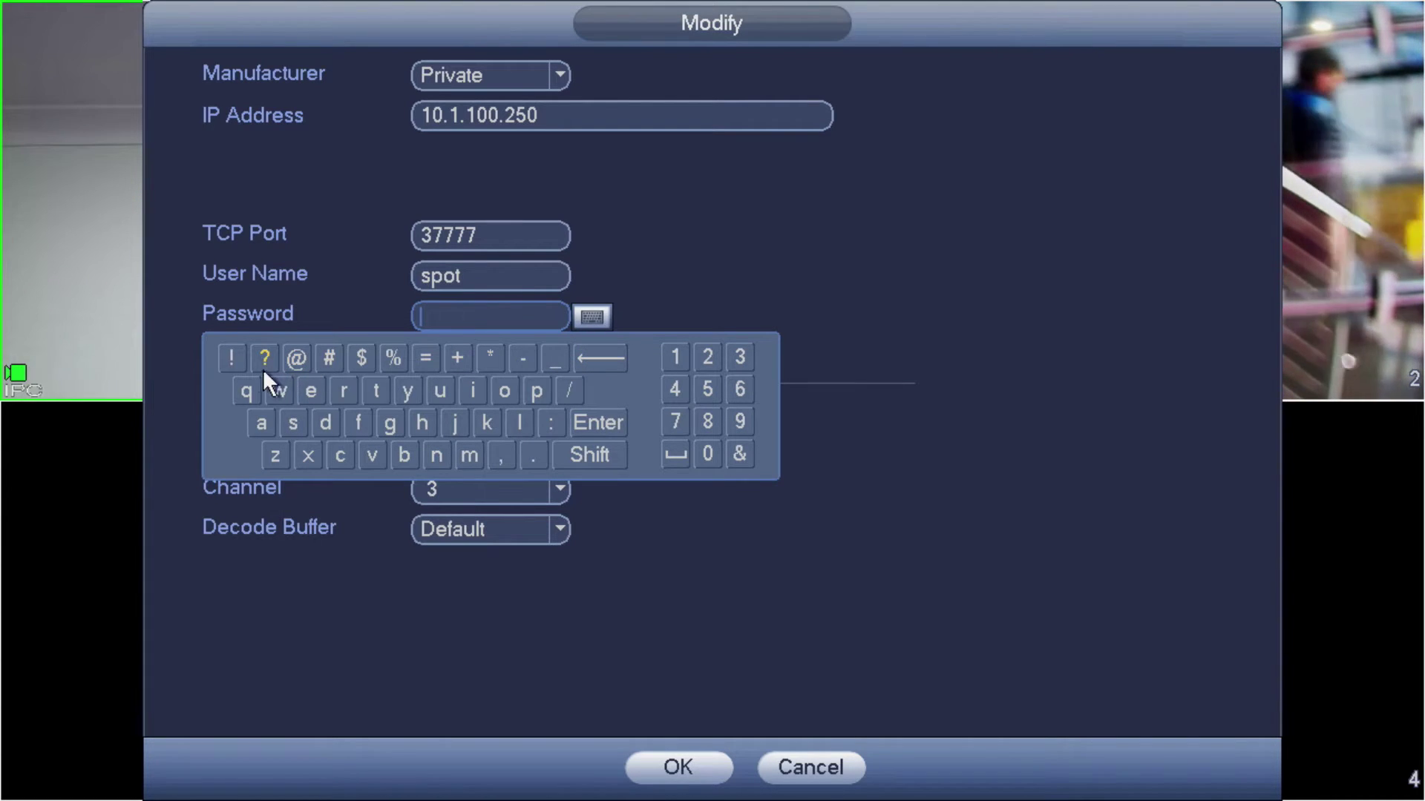
pyautogui.click(251, 386)
pyautogui.click(251, 386)
pyautogui.click(250, 386)
pyautogui.click(251, 386)
pyautogui.click(251, 386)
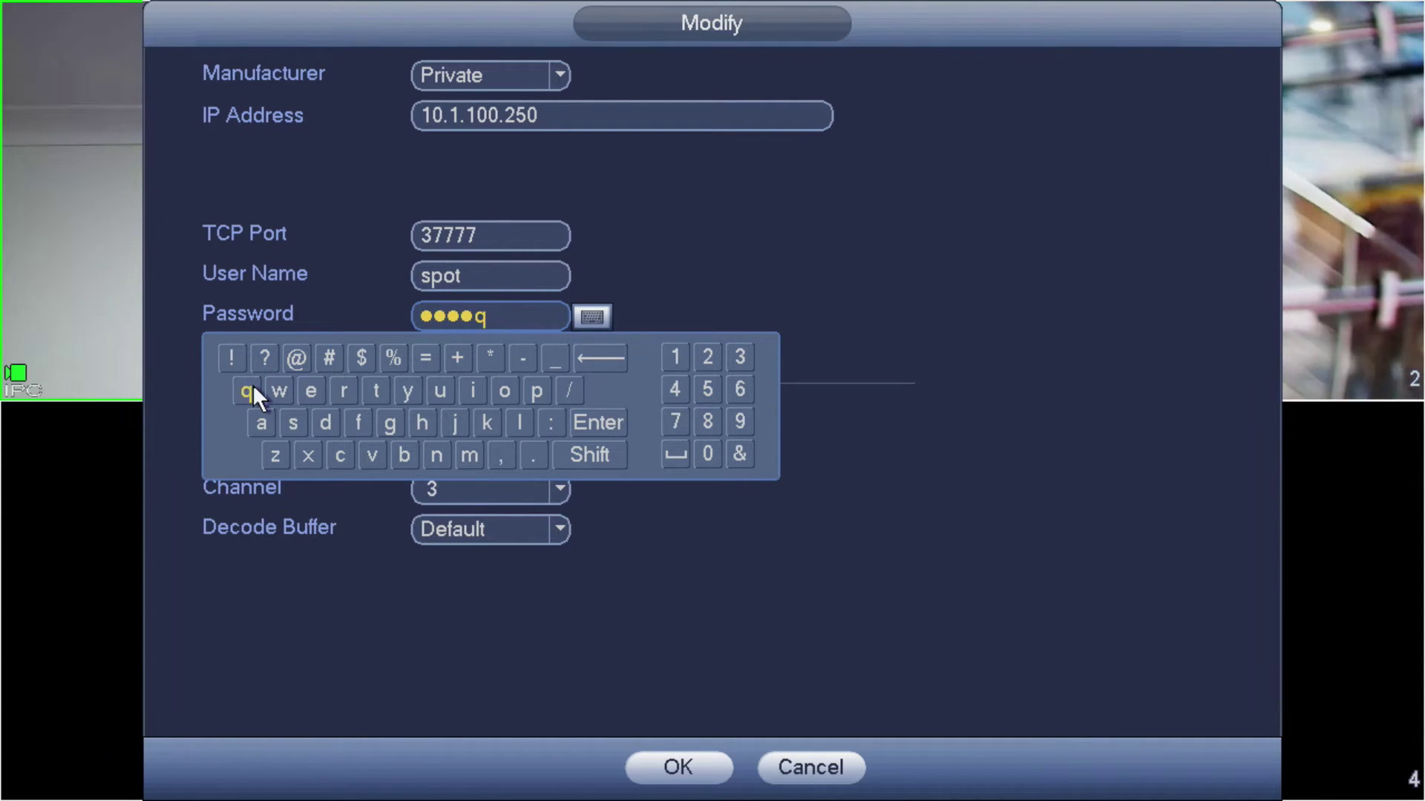
pyautogui.click(252, 386)
pyautogui.click(247, 384)
pyautogui.click(251, 385)
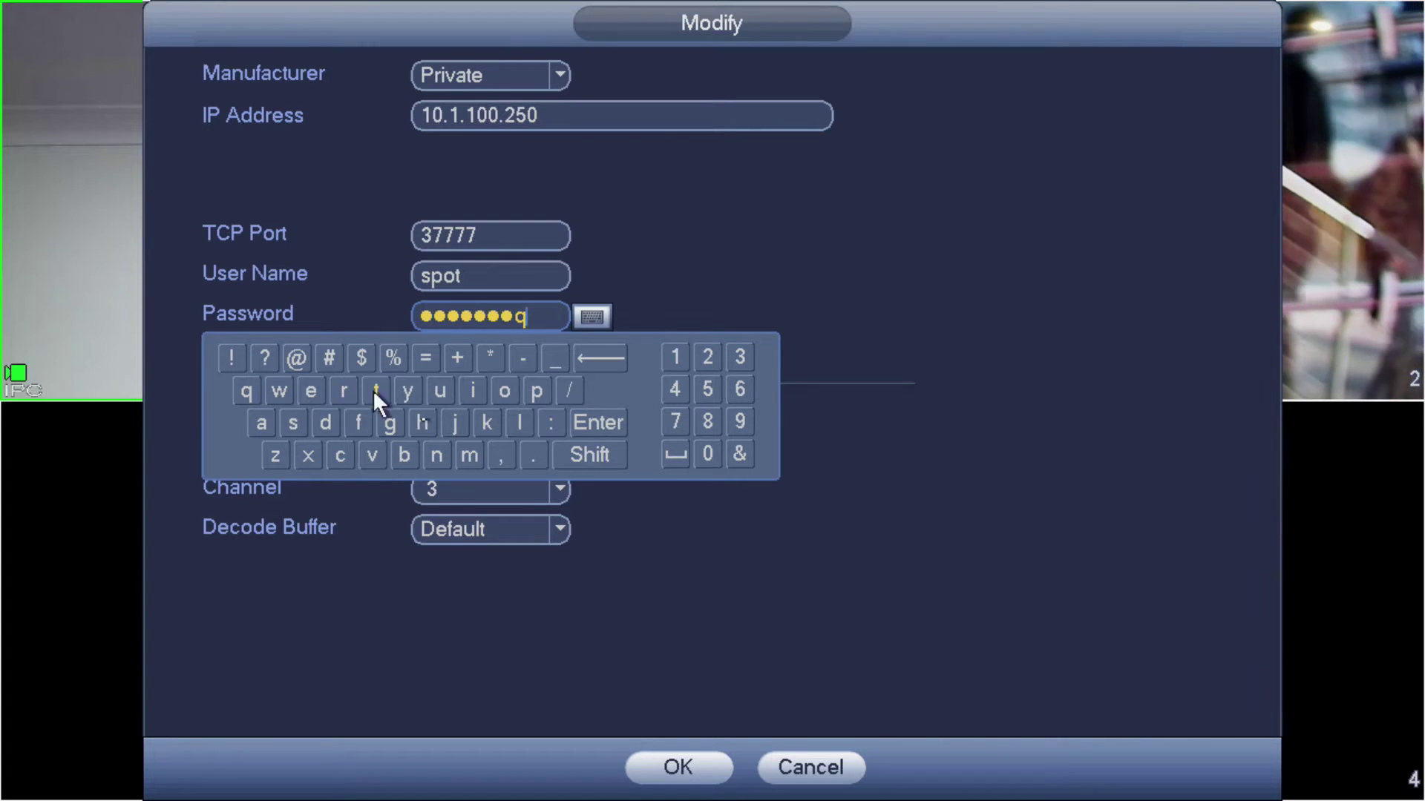
pyautogui.click(672, 359)
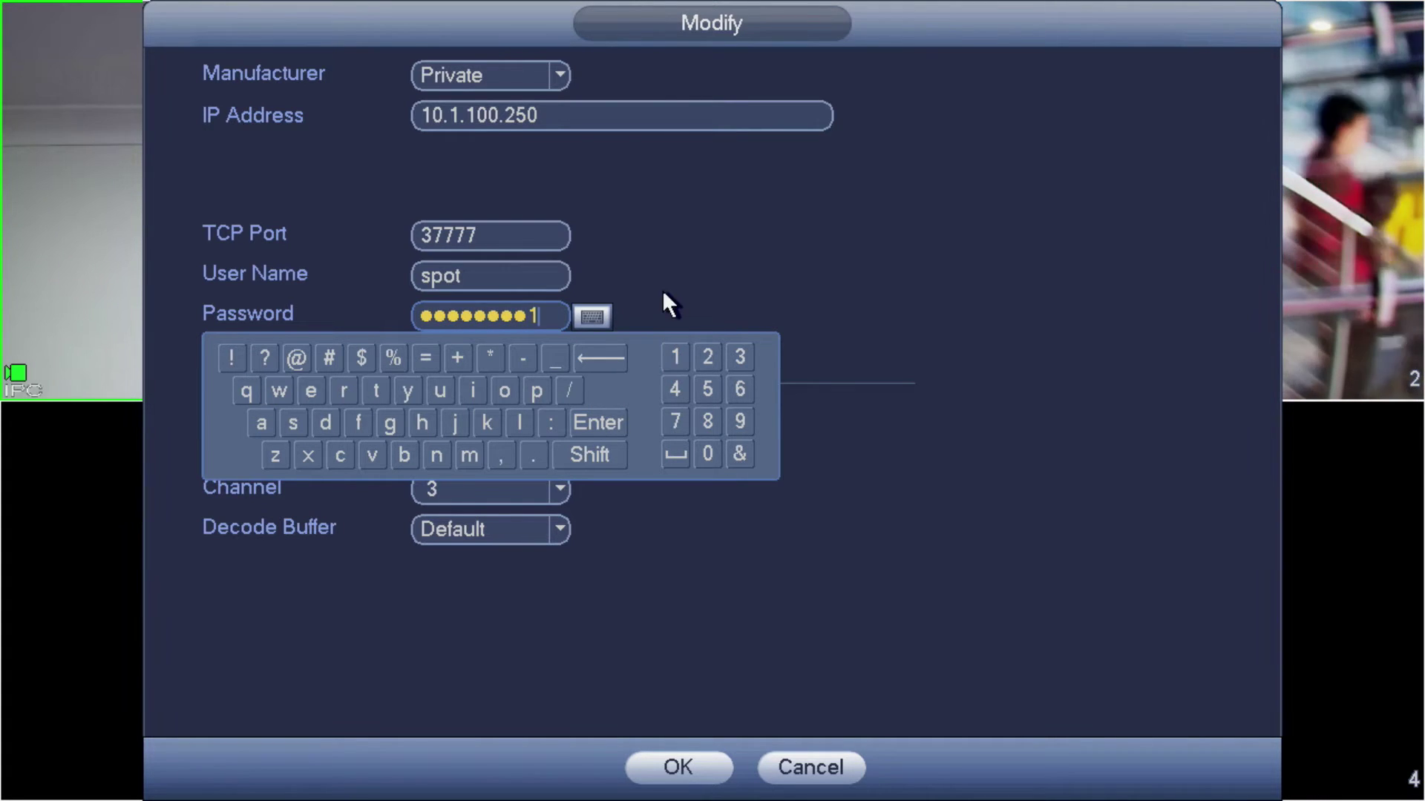
pyautogui.click(591, 316)
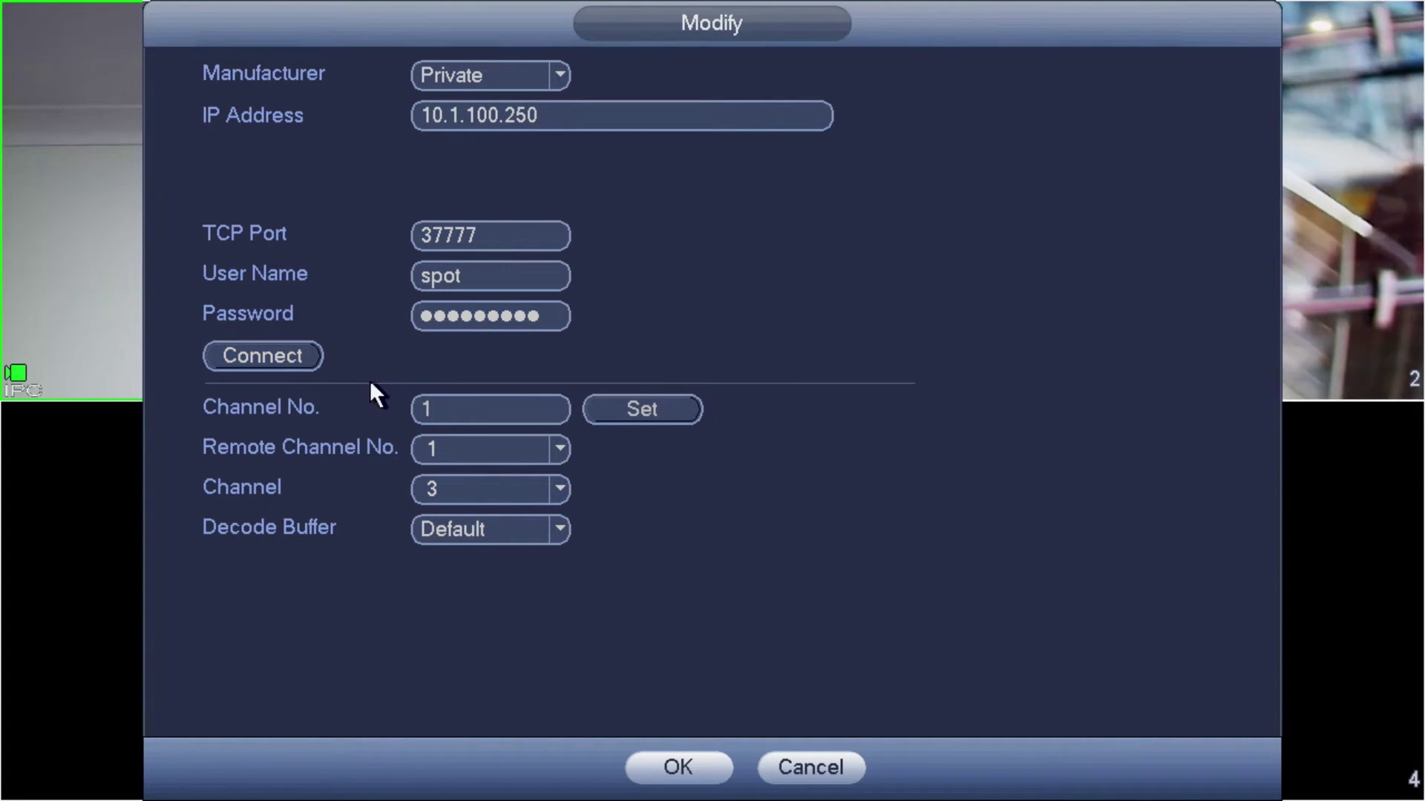
# Connect the channel 3 device to the NVR, set its remote channel number to 4, and save the modification
pyautogui.click(288, 356)
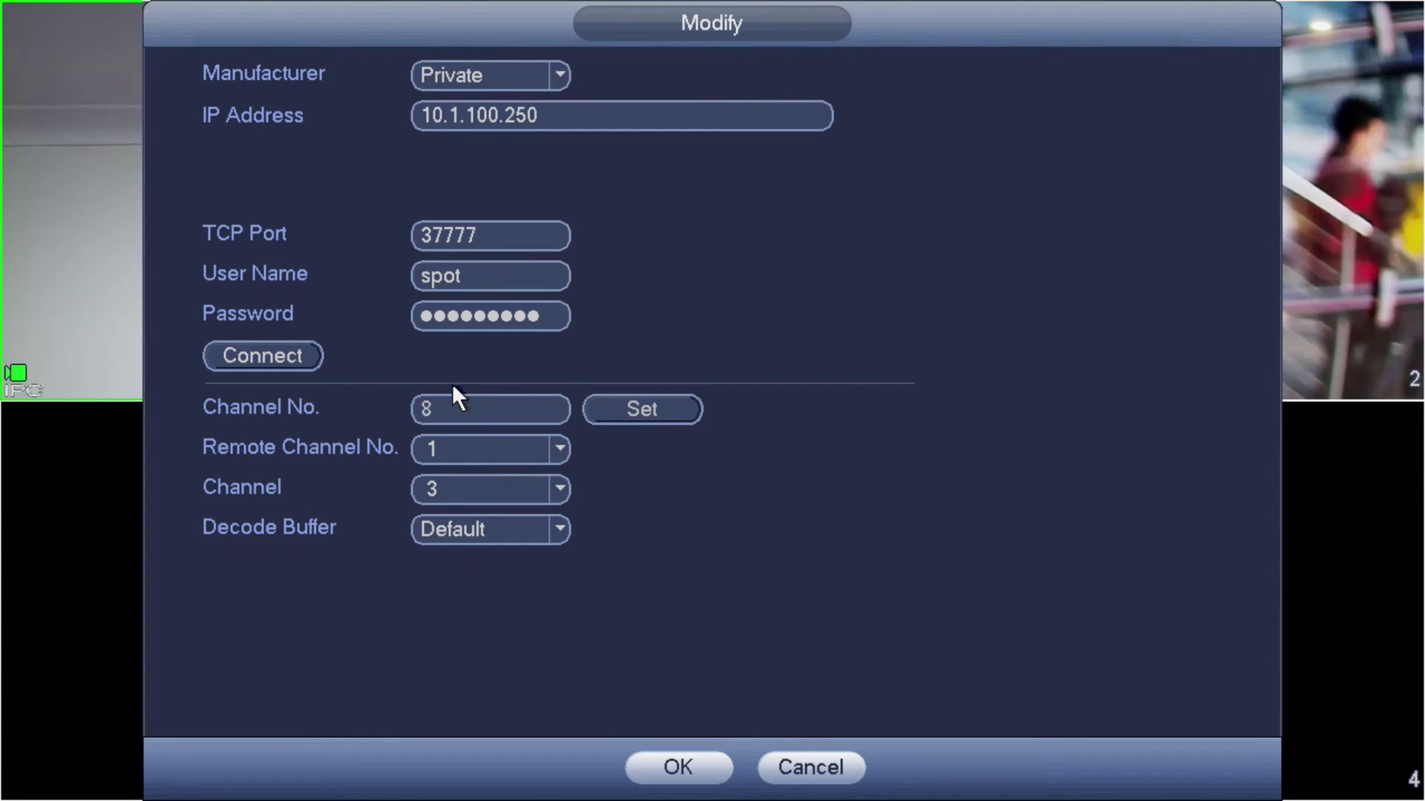
pyautogui.click(465, 451)
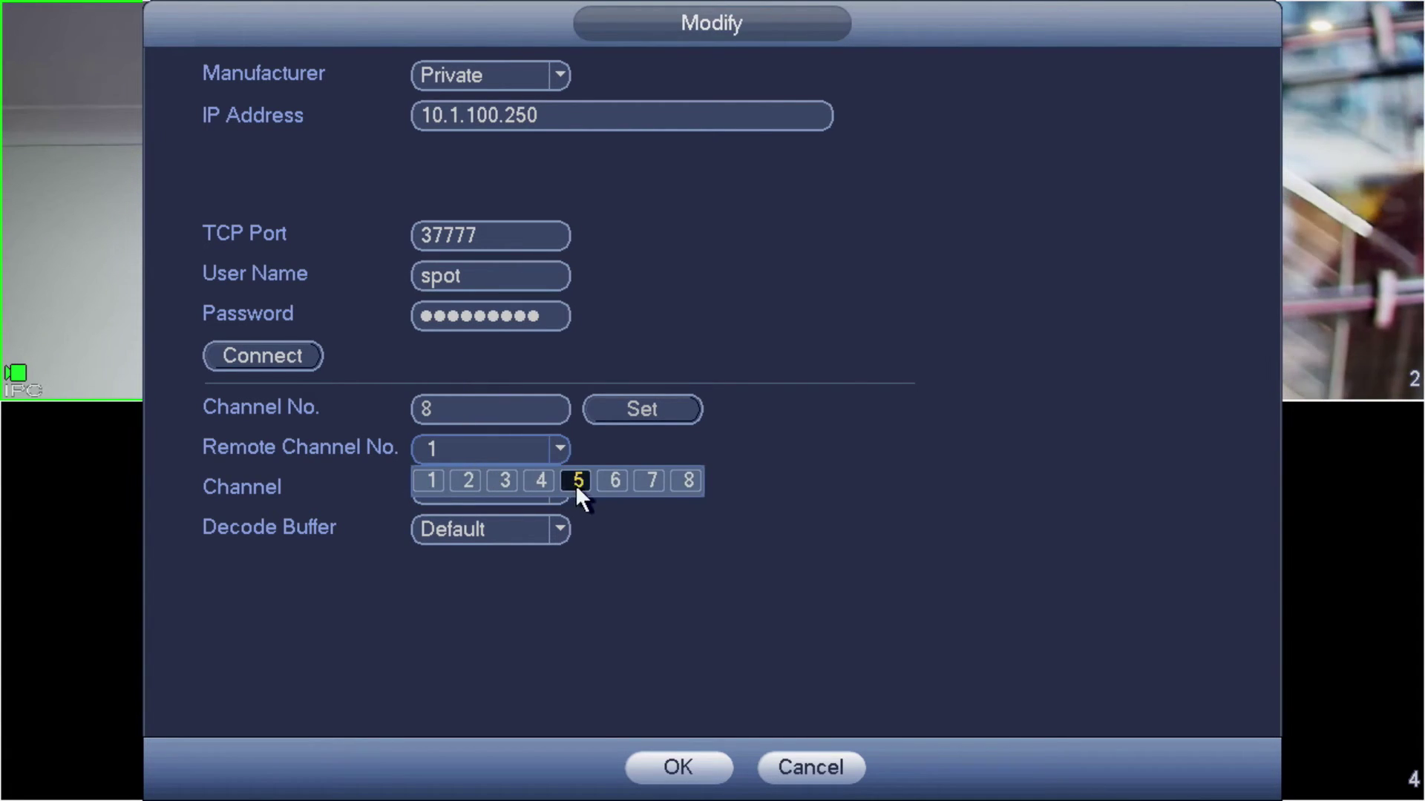
pyautogui.click(553, 480)
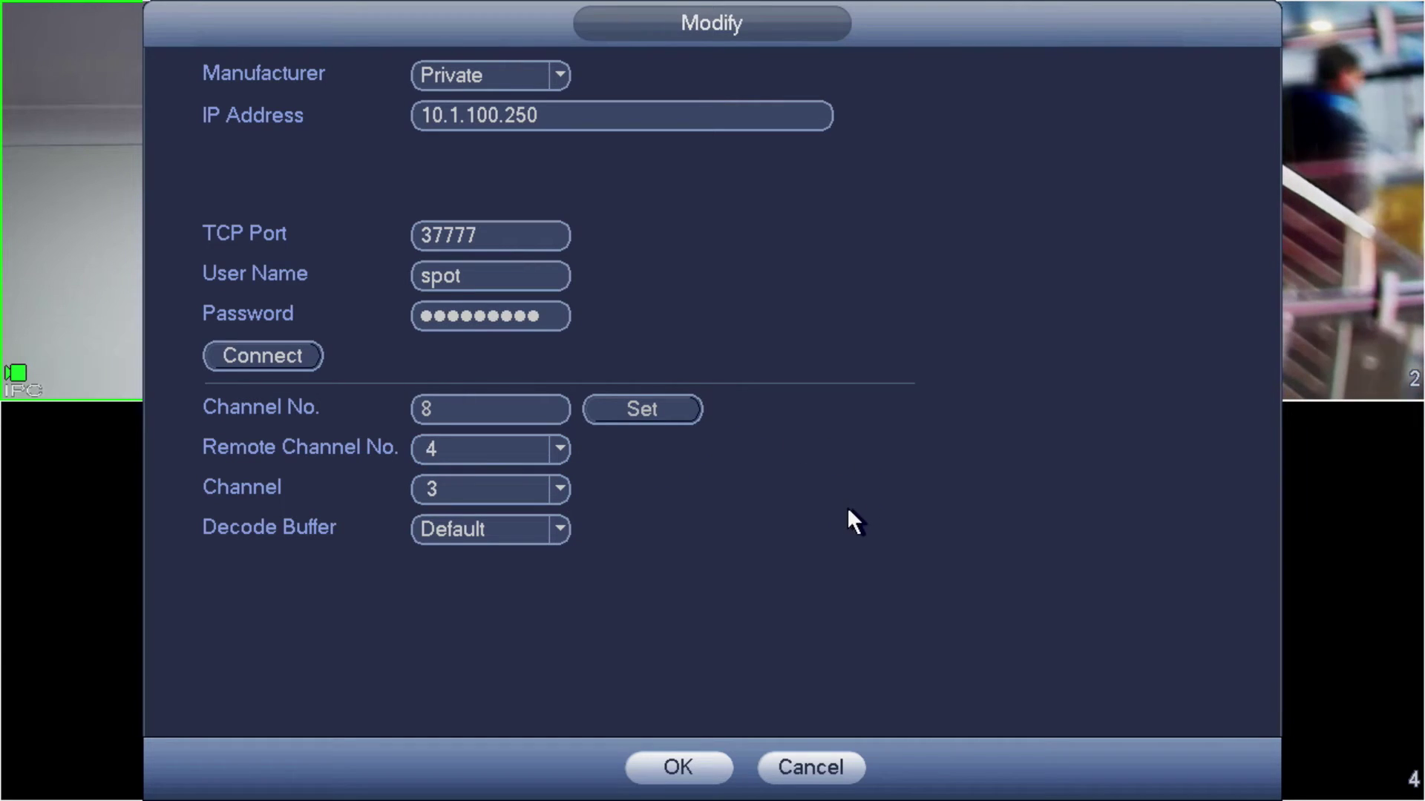
pyautogui.click(673, 769)
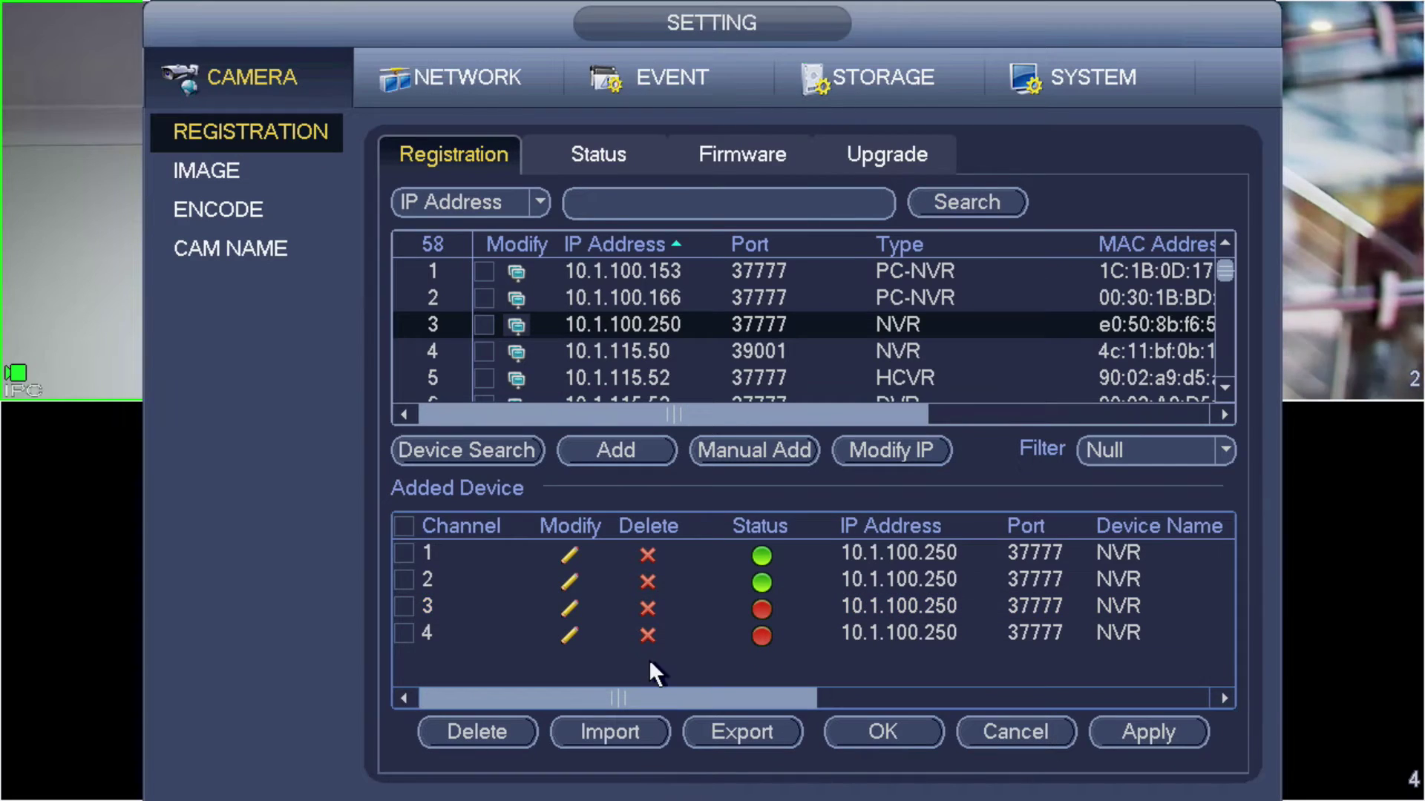
# Modify the added device on channel 4 and replace its user name with spot
pyautogui.click(563, 633)
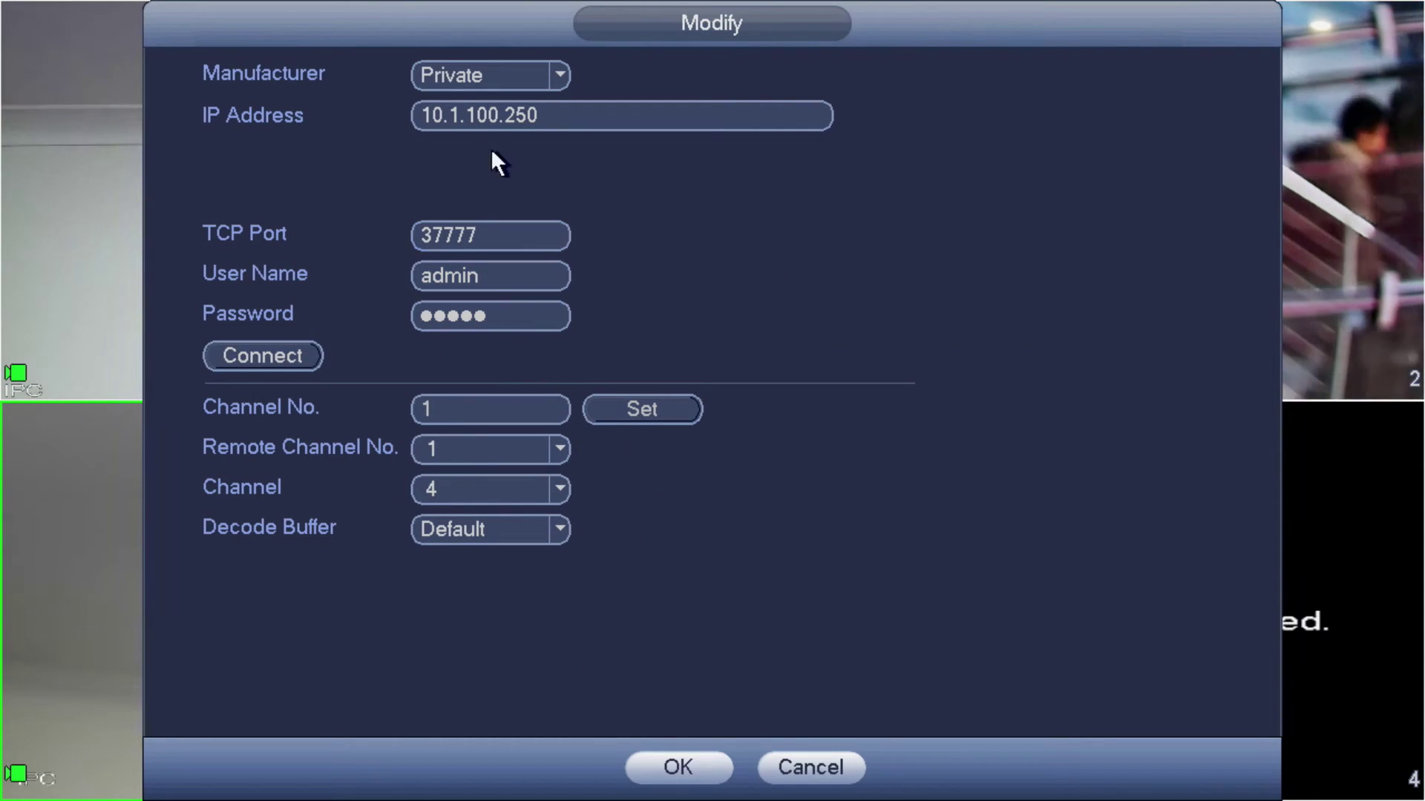
pyautogui.click(519, 306)
pyautogui.click(530, 283)
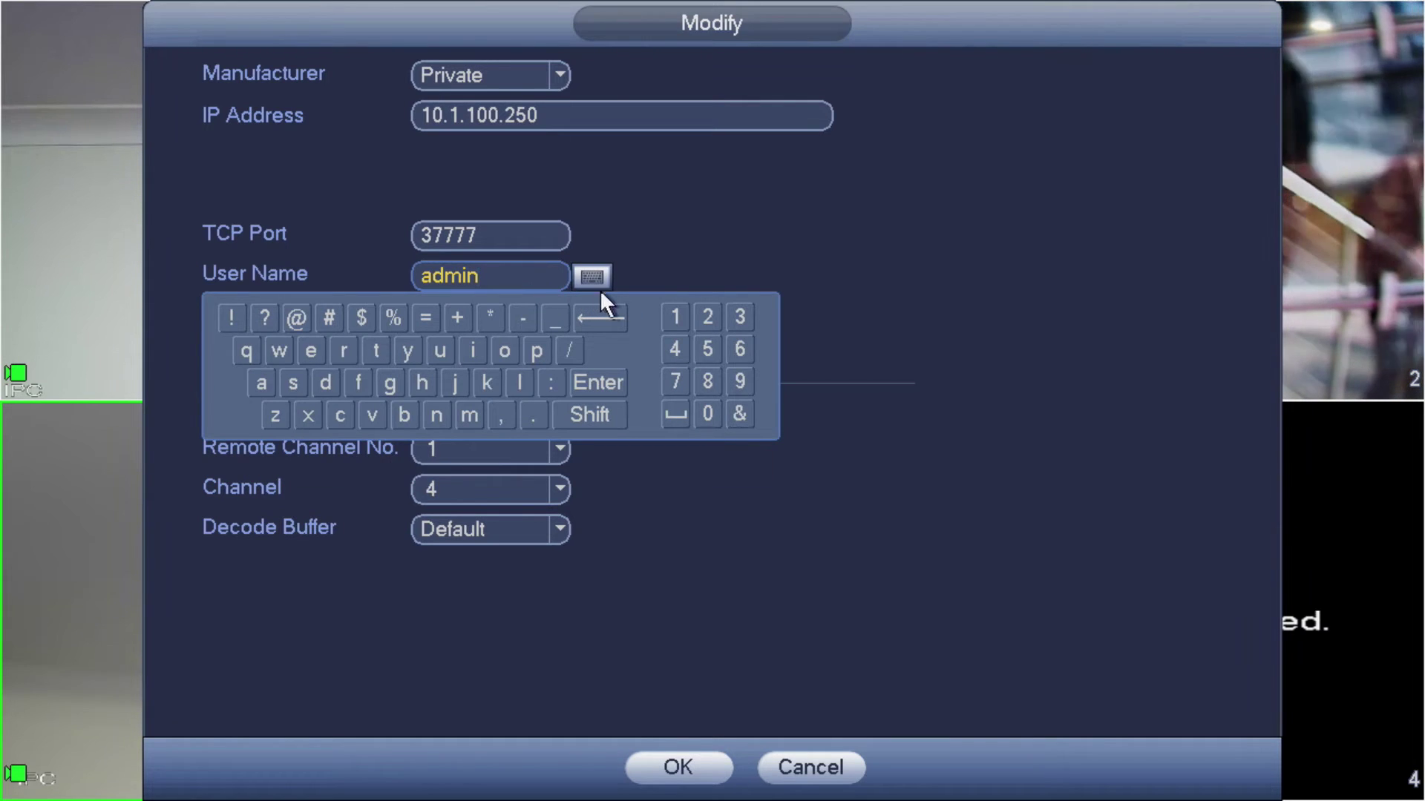
pyautogui.click(613, 318)
pyautogui.click(615, 318)
pyautogui.click(615, 317)
pyautogui.click(615, 318)
pyautogui.click(614, 318)
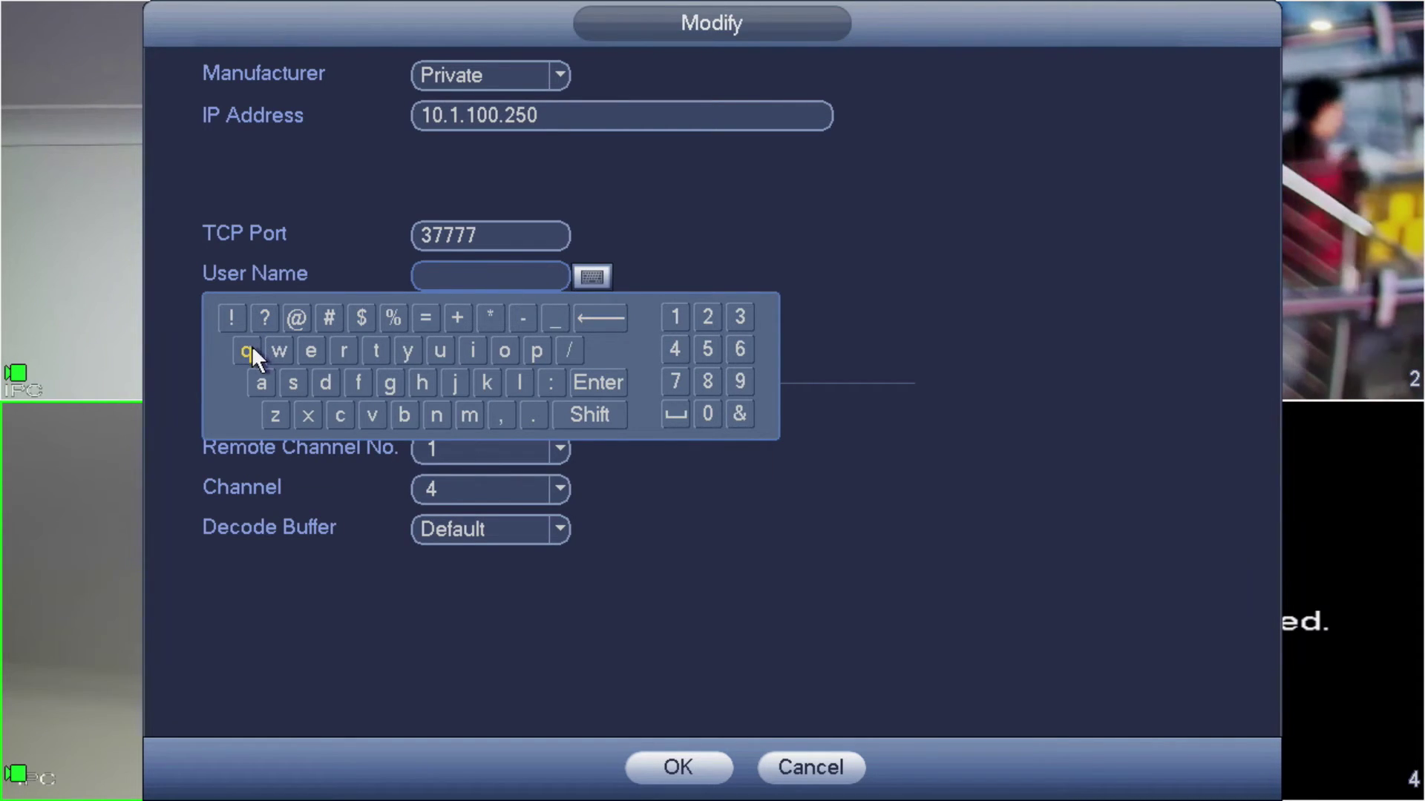
pyautogui.click(297, 382)
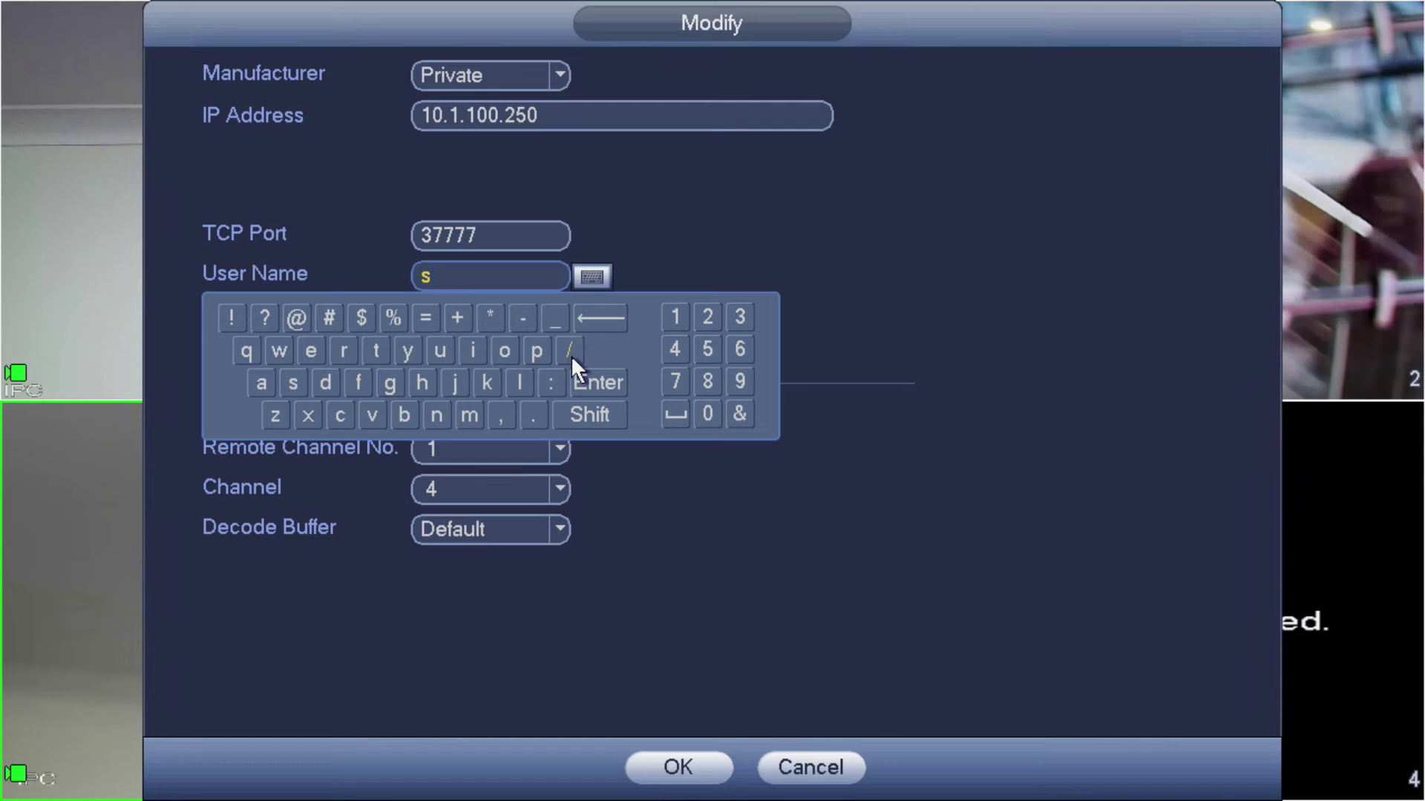
pyautogui.click(537, 353)
pyautogui.click(512, 352)
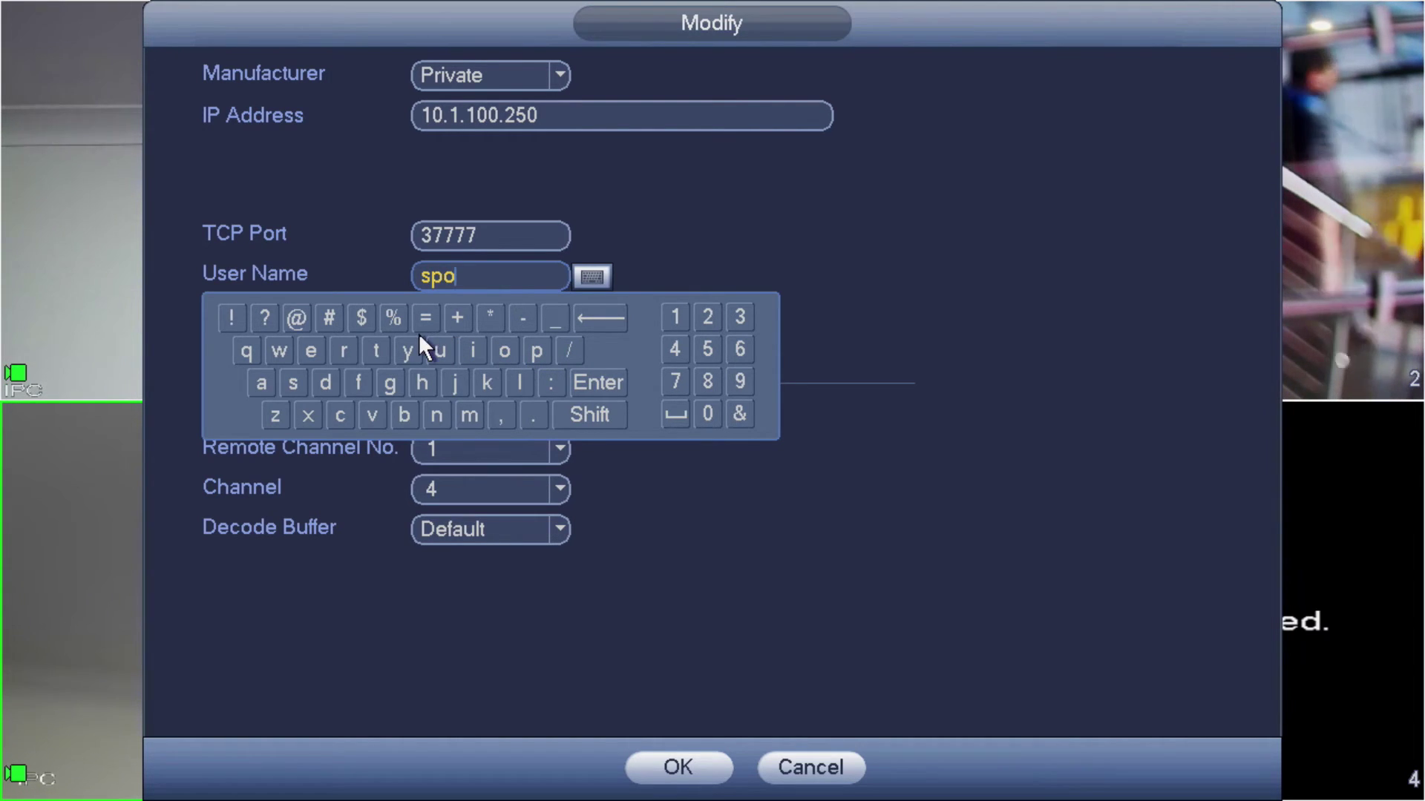
pyautogui.click(381, 348)
pyautogui.click(400, 242)
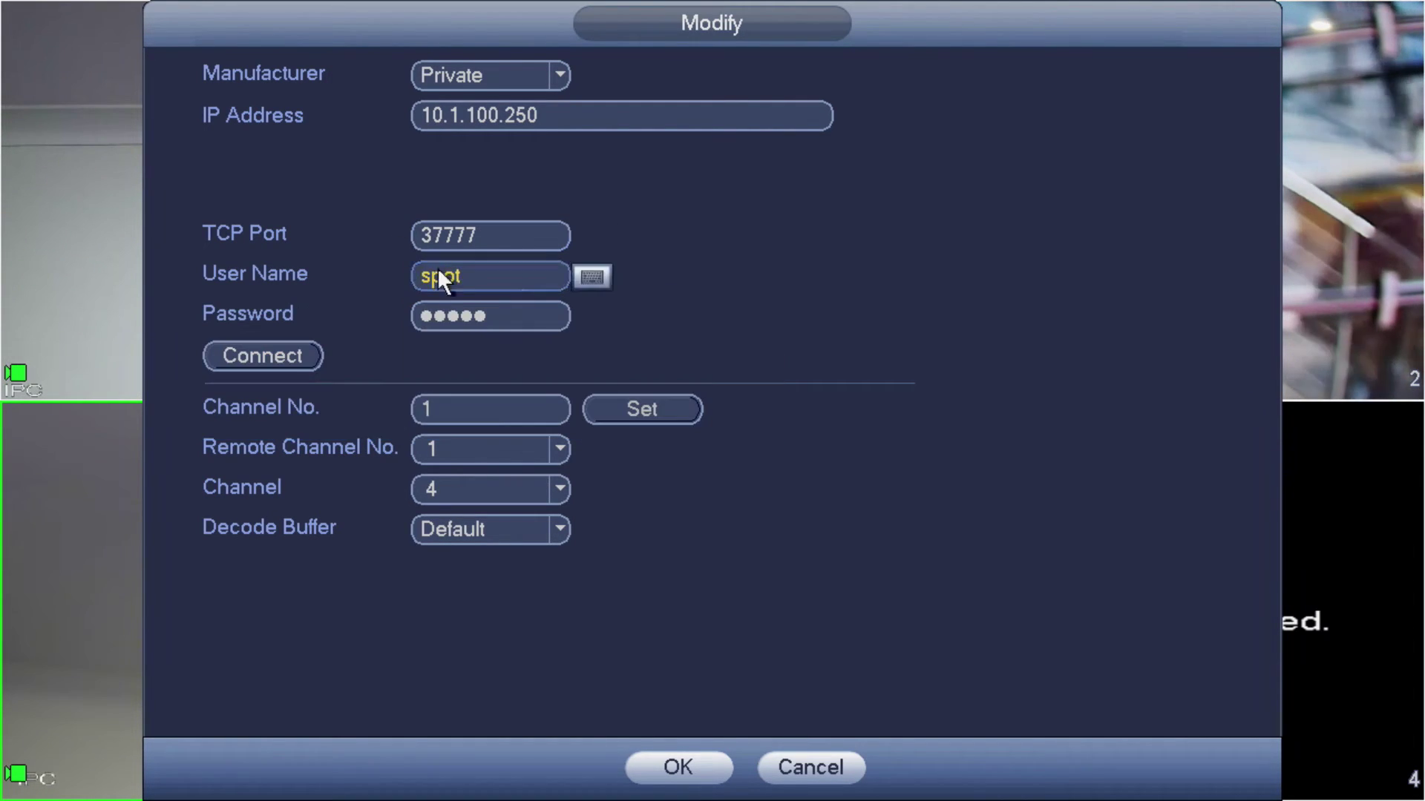
# Replace the channel 4 device's password with the password of the spot account
pyautogui.click(505, 322)
pyautogui.click(599, 356)
pyautogui.click(599, 356)
pyautogui.click(599, 357)
pyautogui.click(599, 356)
pyautogui.click(599, 356)
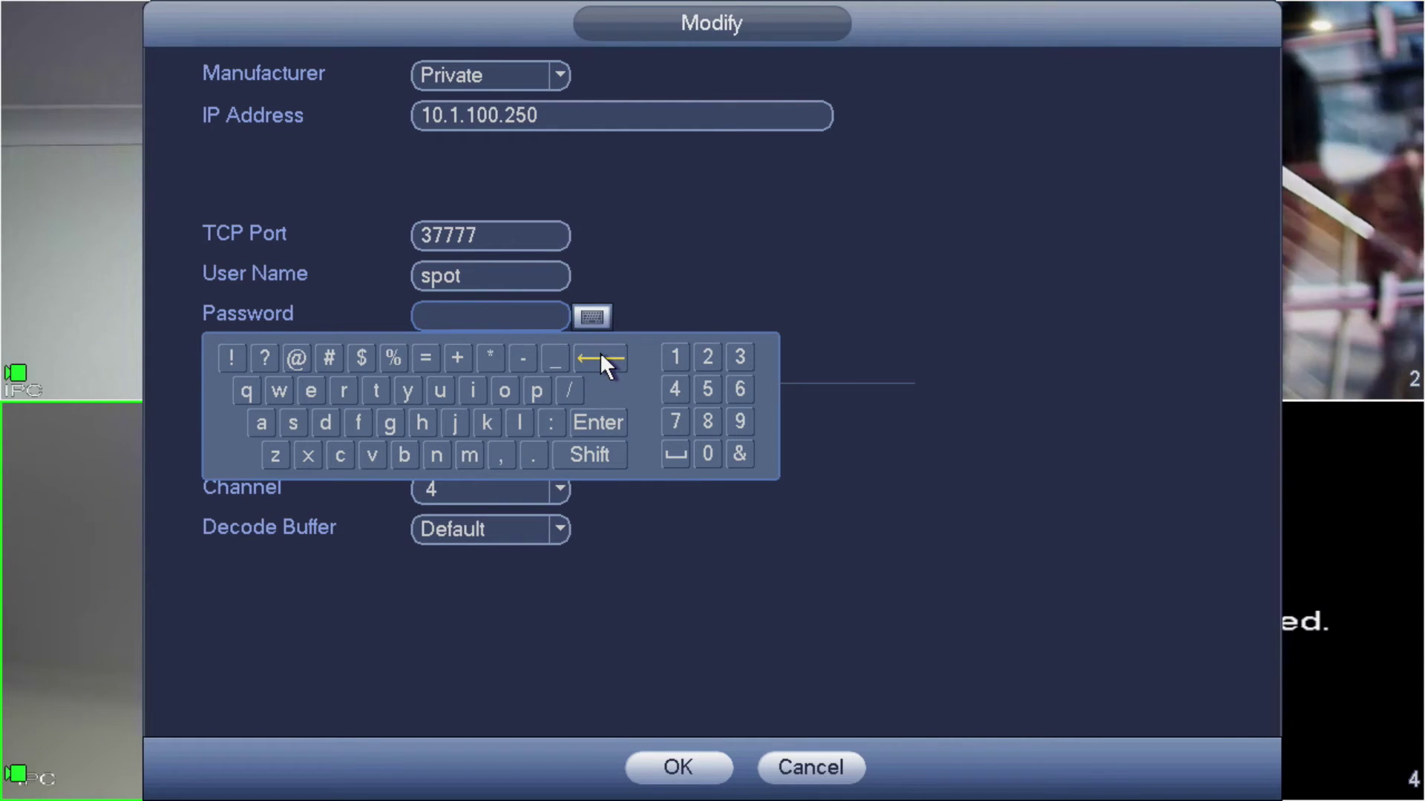
pyautogui.click(251, 390)
pyautogui.click(250, 390)
pyautogui.click(253, 388)
pyautogui.click(252, 389)
pyautogui.click(256, 389)
pyautogui.click(256, 389)
pyautogui.click(256, 389)
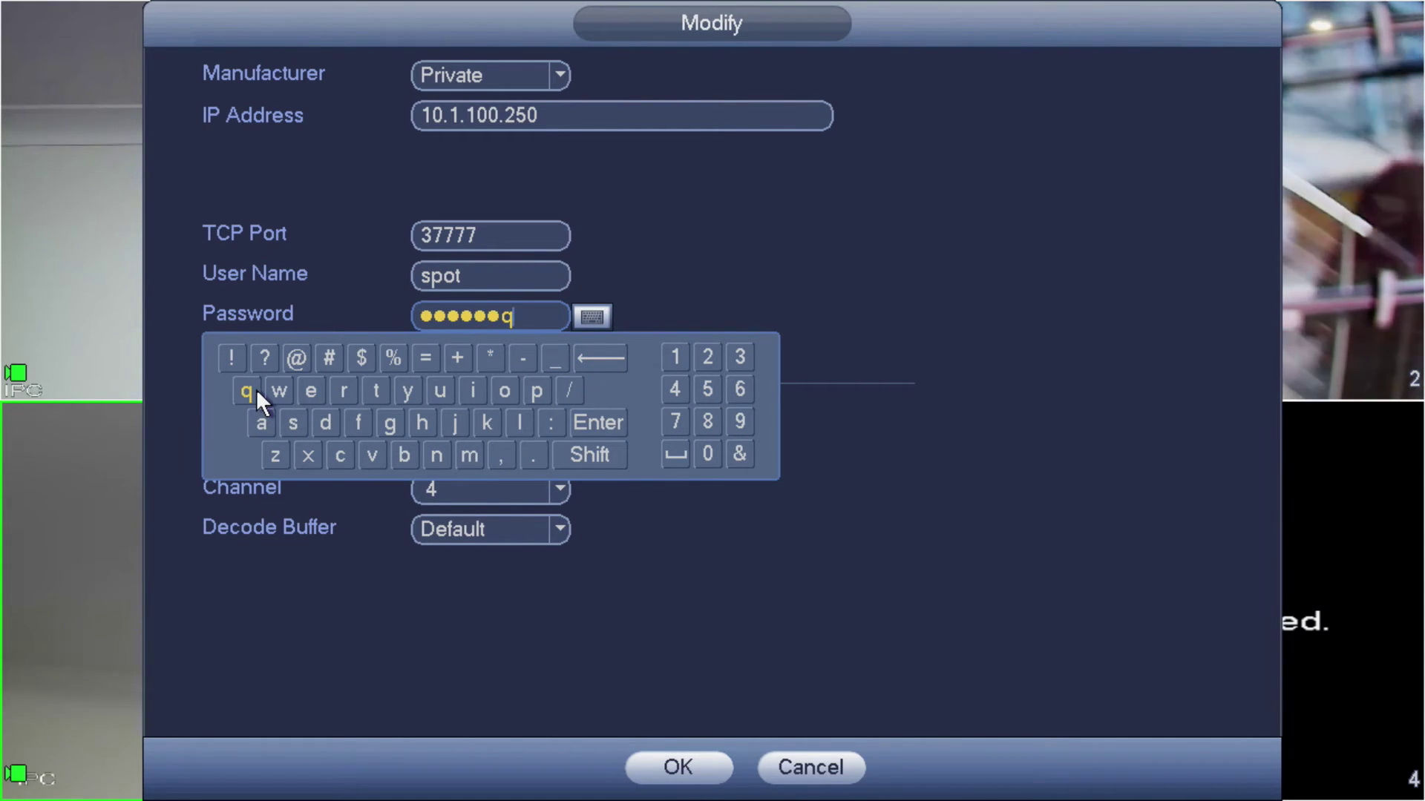
pyautogui.click(256, 389)
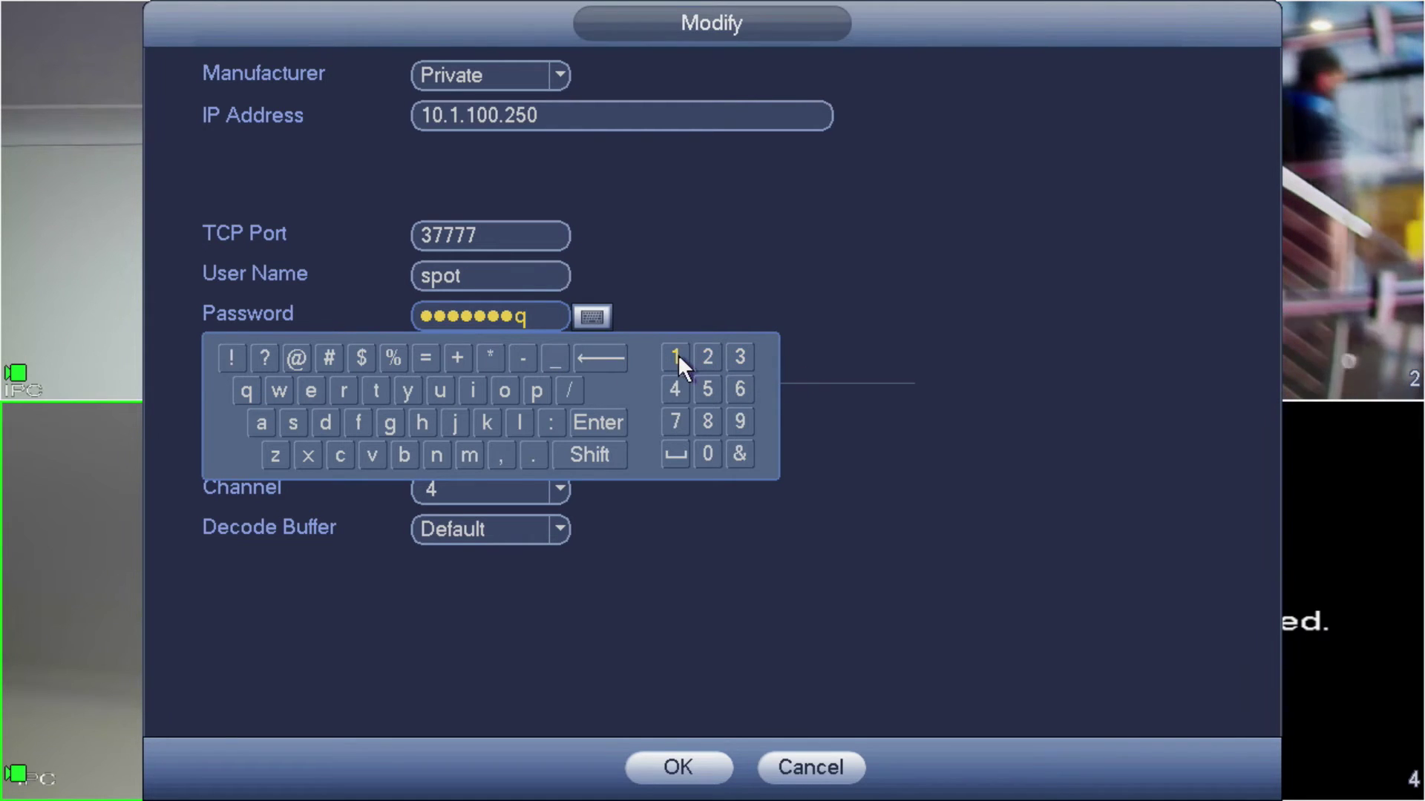
pyautogui.click(676, 357)
pyautogui.click(693, 301)
# Connect the channel 4 device to the NVR, save it with remote channel number 5, and return to the live view
pyautogui.click(283, 357)
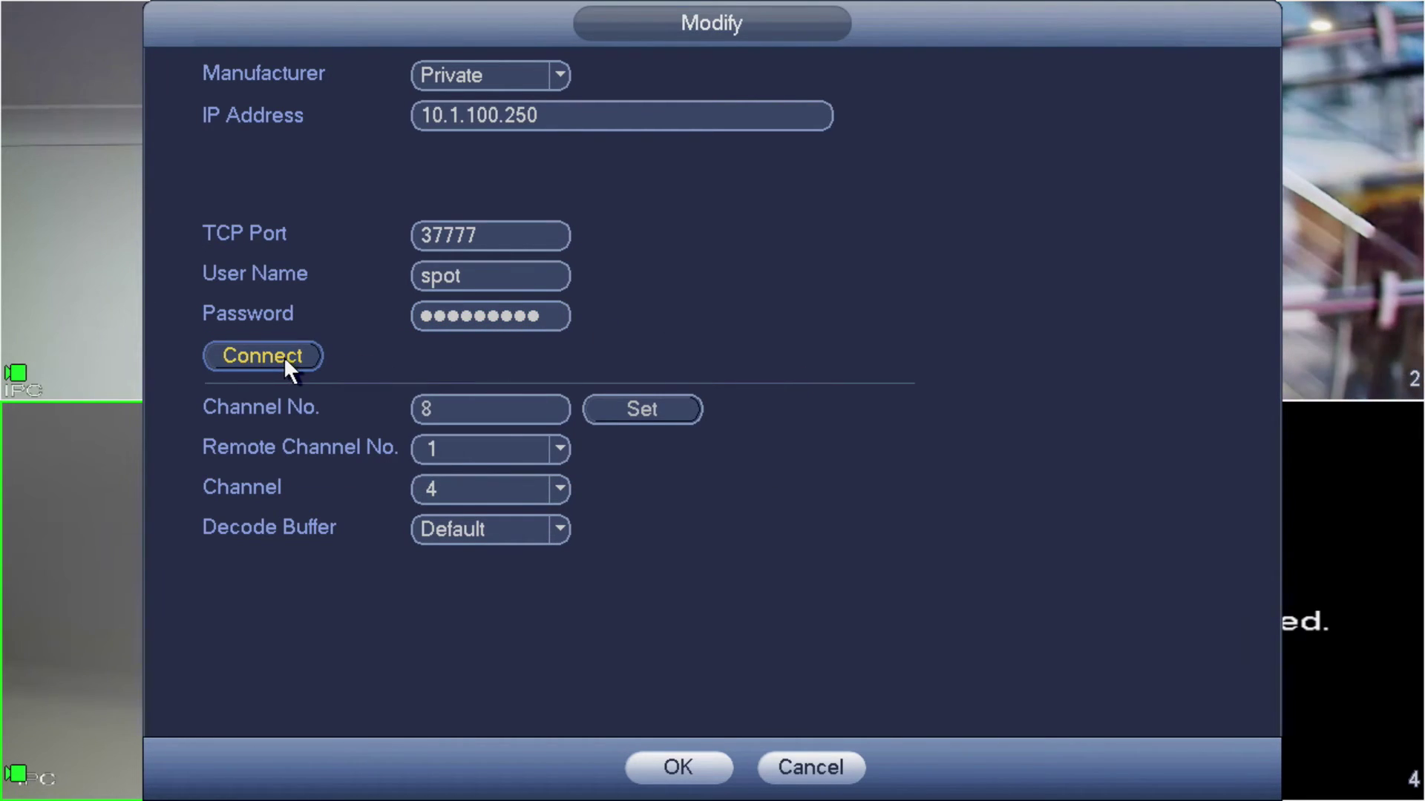
pyautogui.click(462, 439)
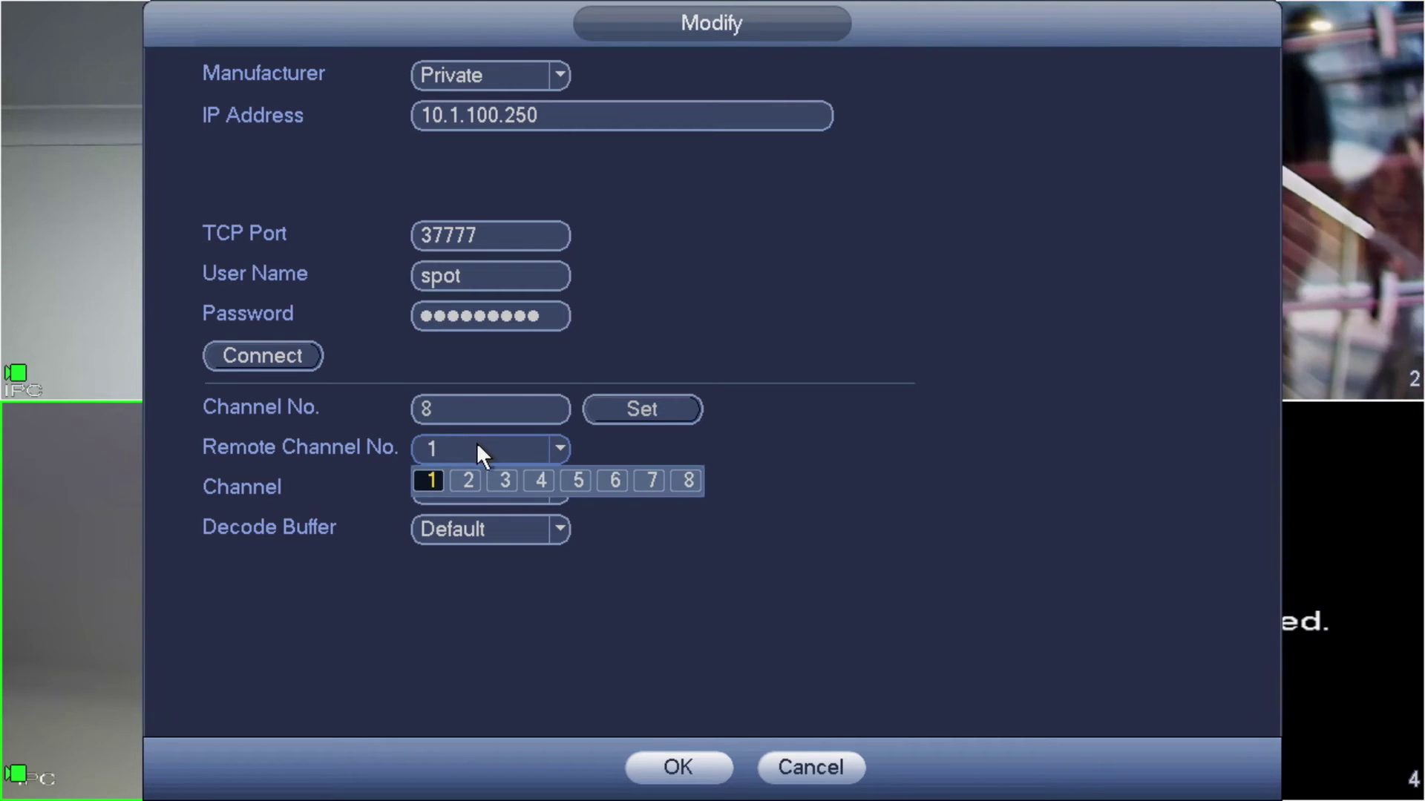
pyautogui.click(589, 481)
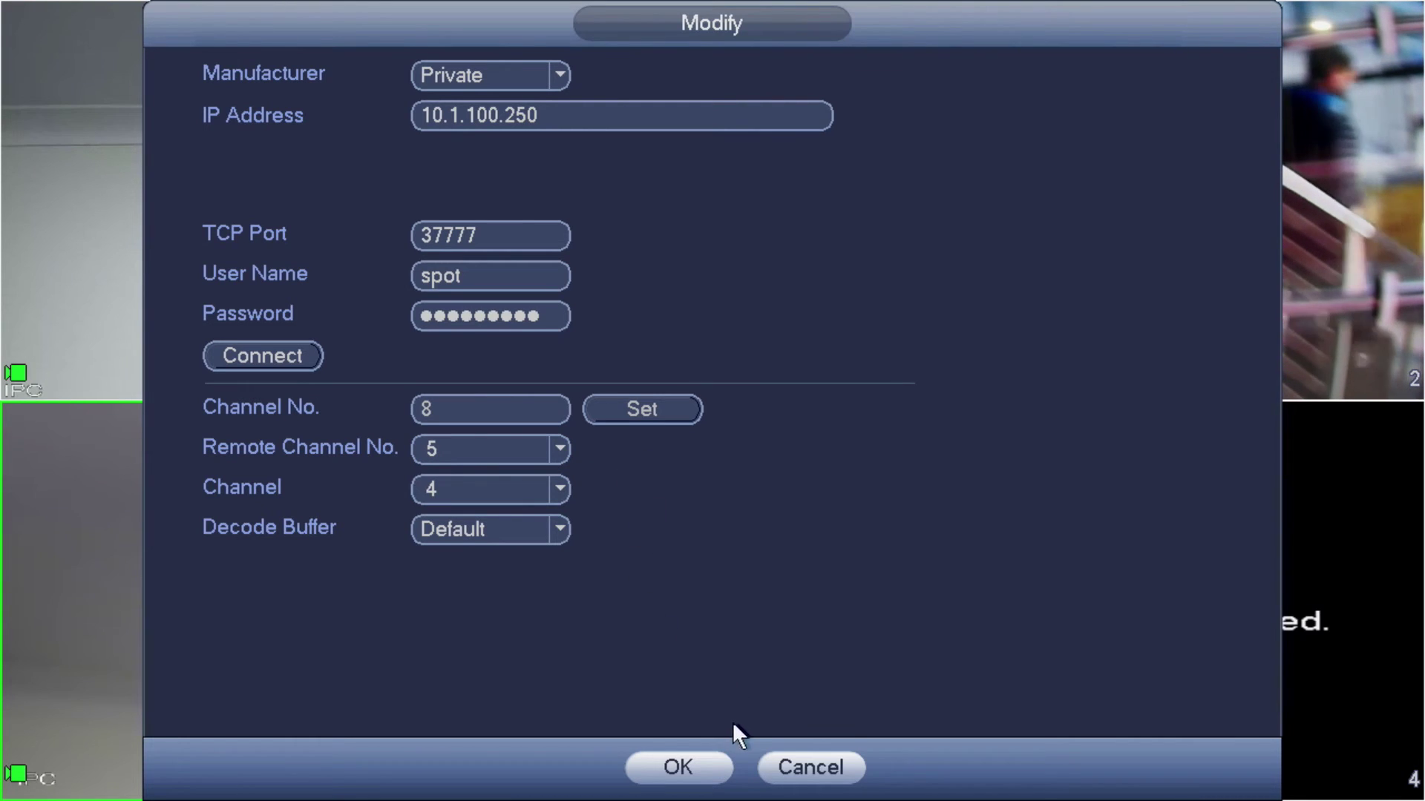
pyautogui.click(659, 761)
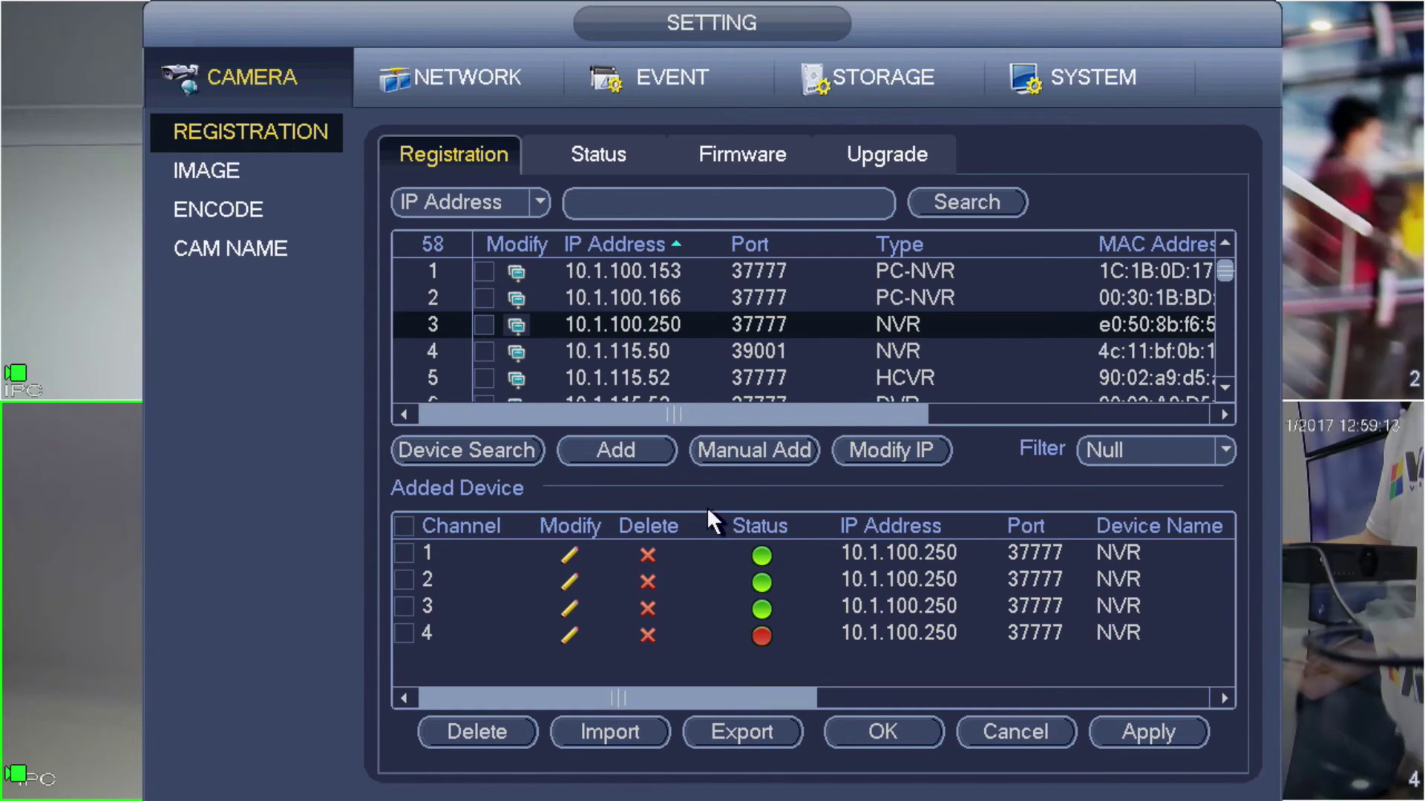
pyautogui.rightClick(699, 444)
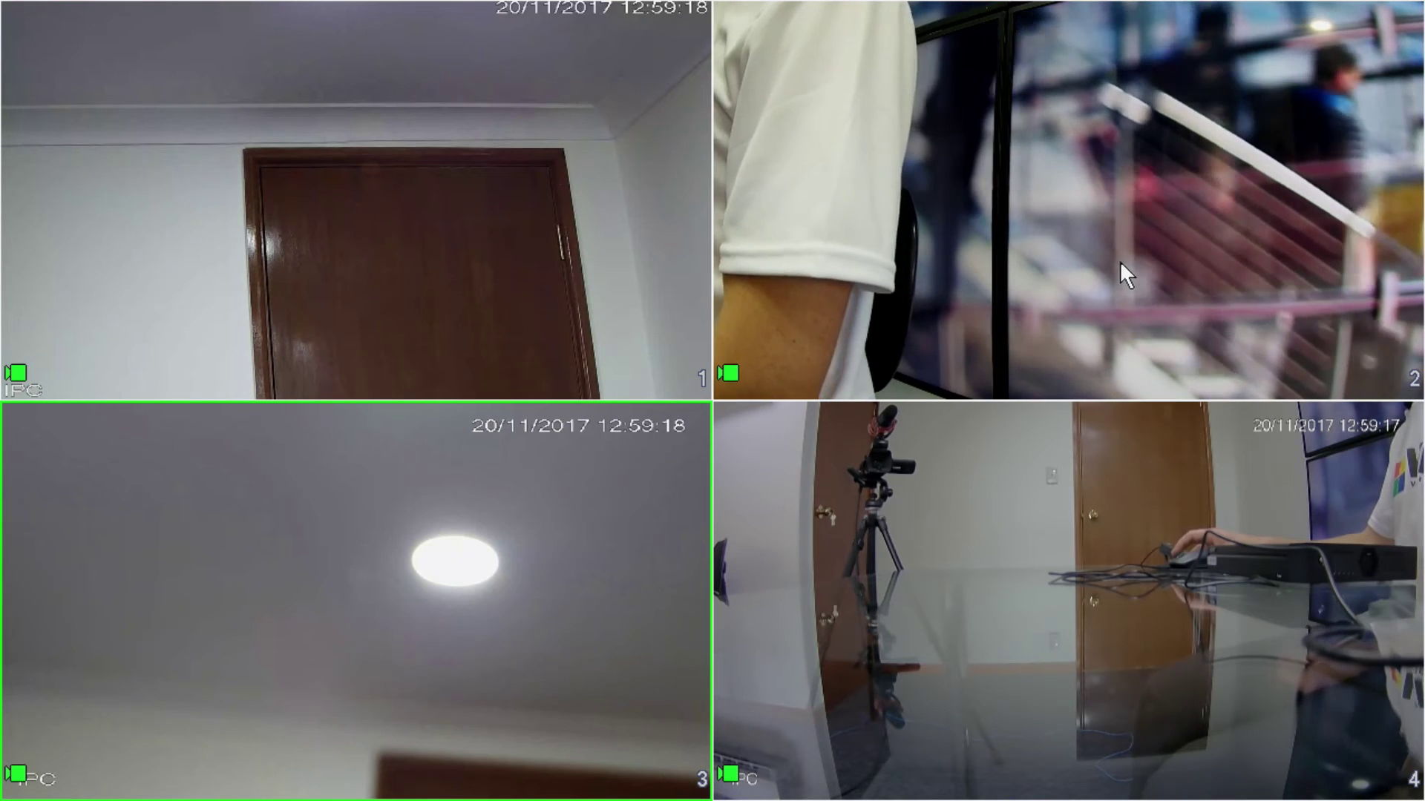